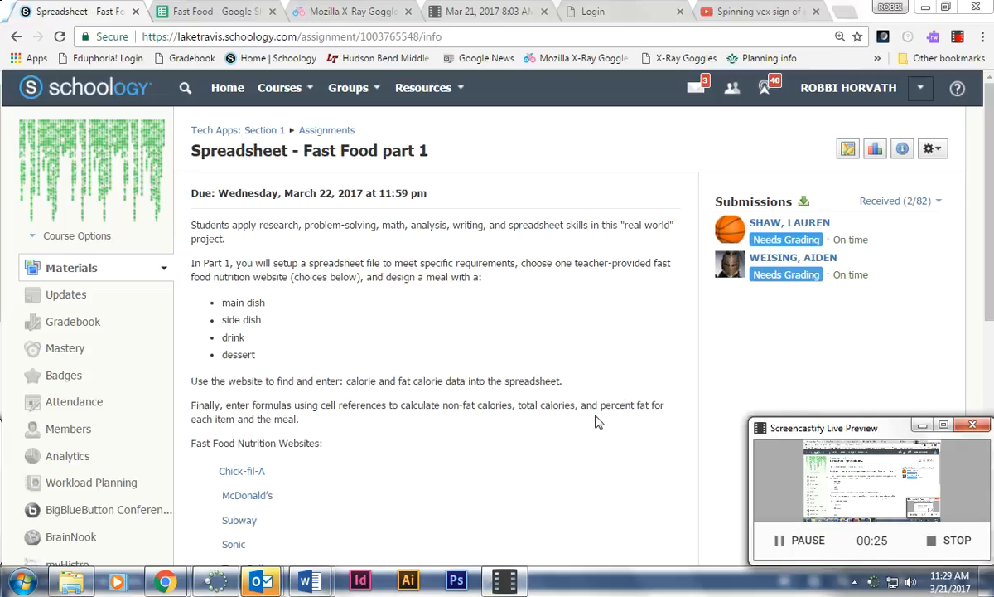
Switch to the Fast Food spreadsheet and enter 9 as the Fat Cal per gram for all four food items in D2:D5
click(189, 11)
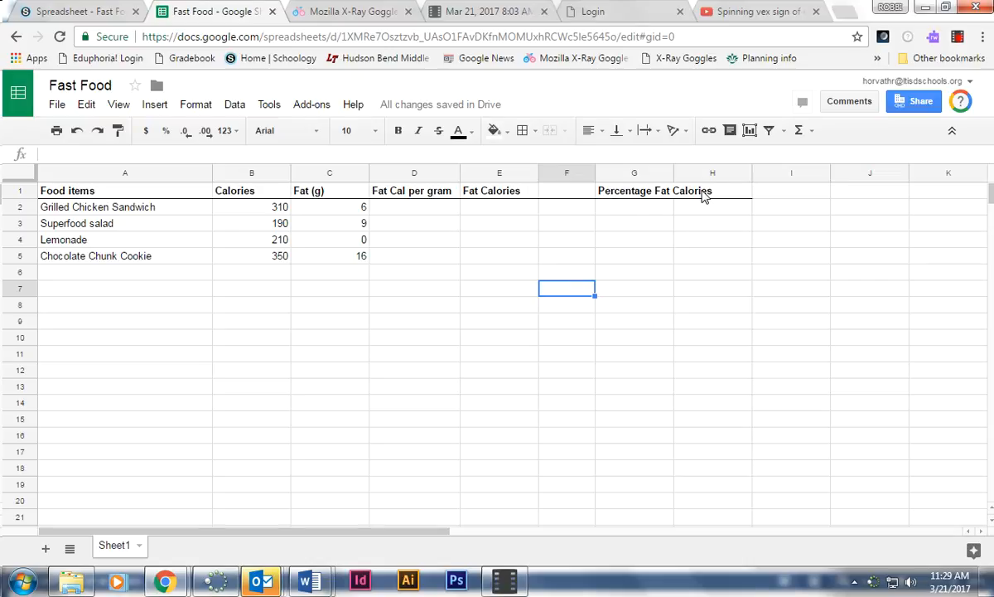
click(402, 210)
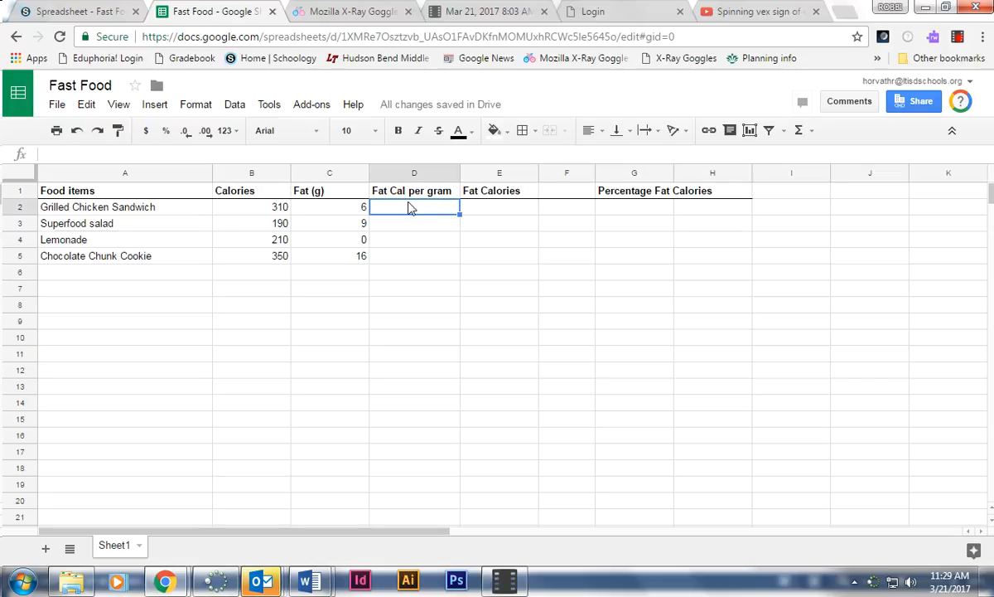
text(9)
click(388, 225)
text(9)
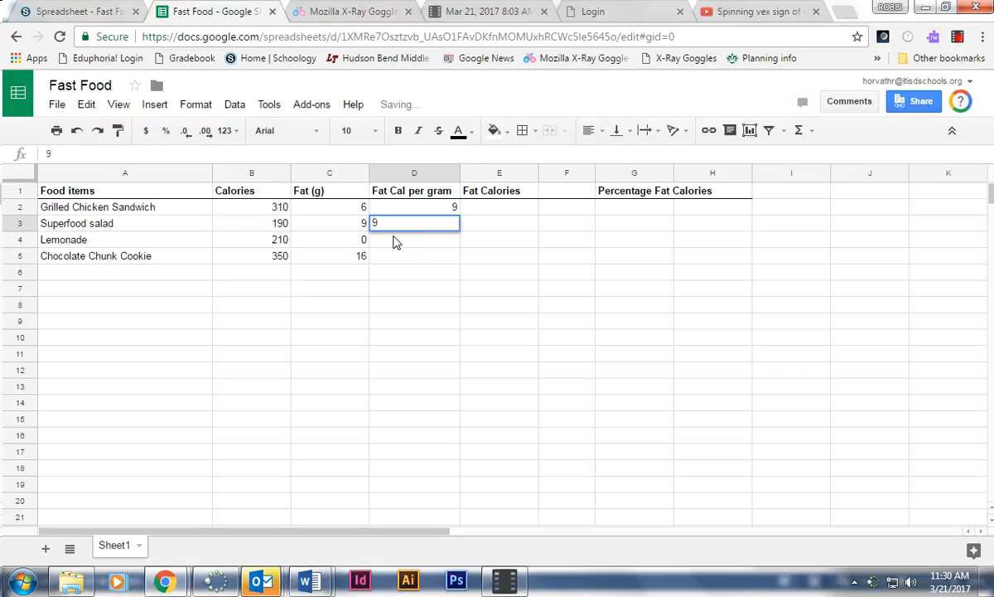
click(402, 240)
text(9)
click(399, 259)
text(9)
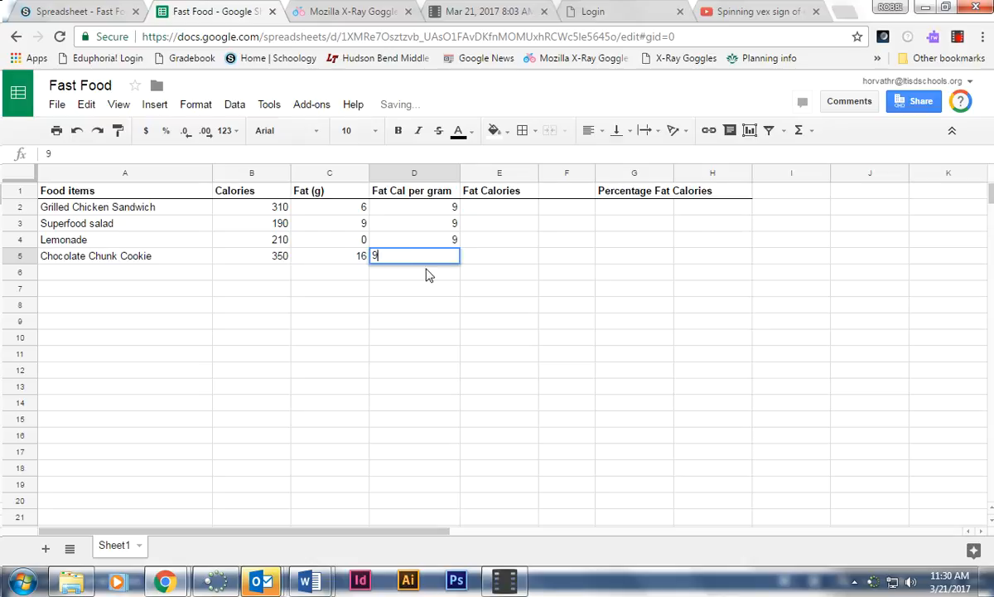
key(Return)
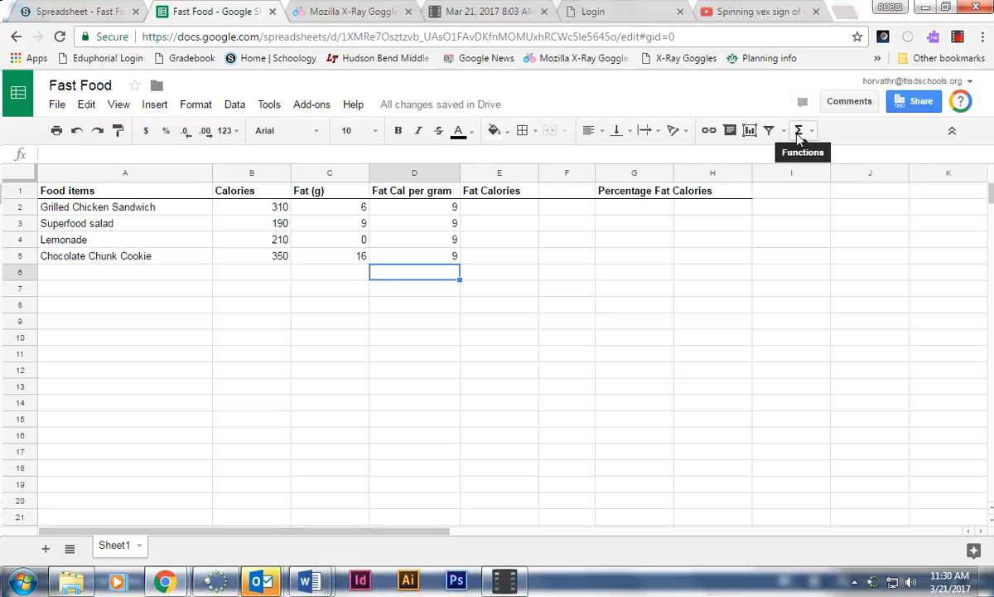
Total the Calories column in cell B6 with a SUM of B2:B5
click(254, 277)
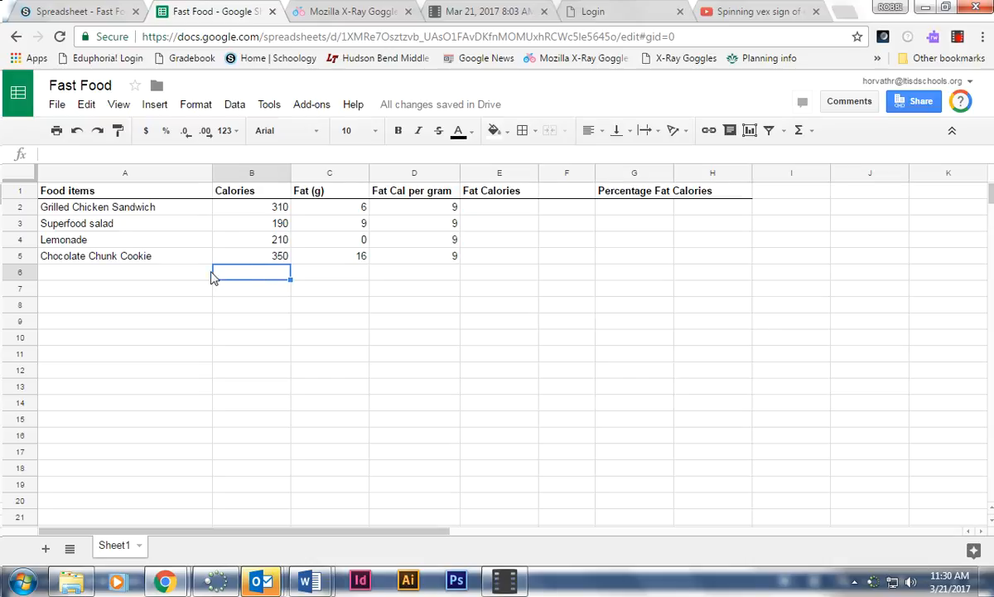
click(812, 131)
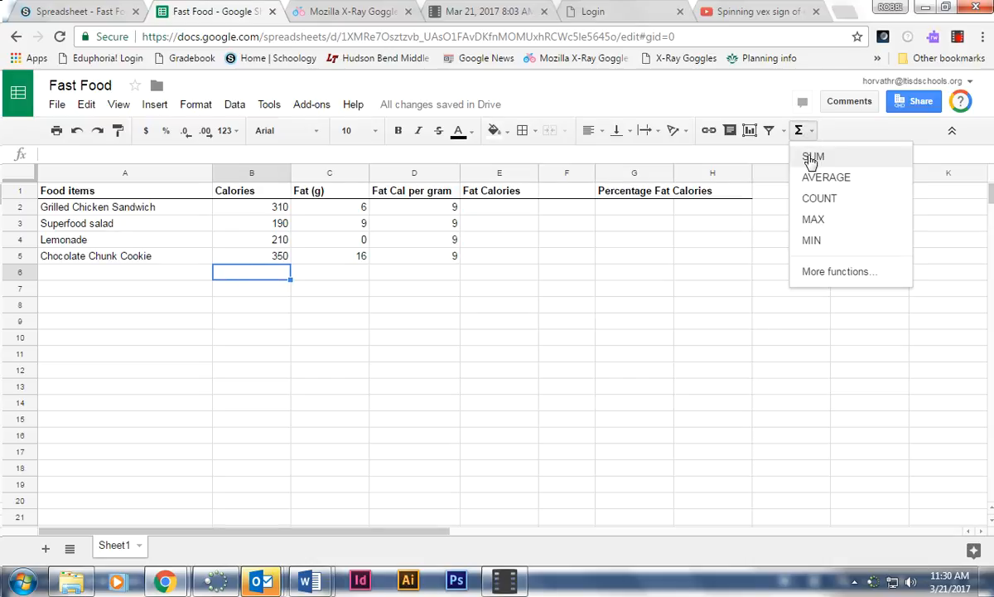
click(812, 156)
drag(244, 212, 249, 256)
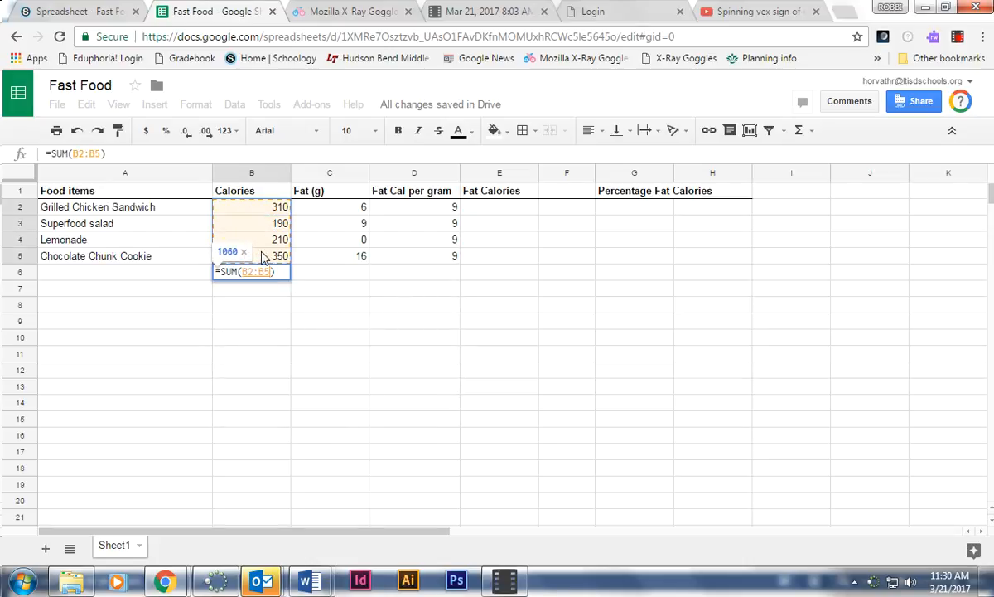
key(Return)
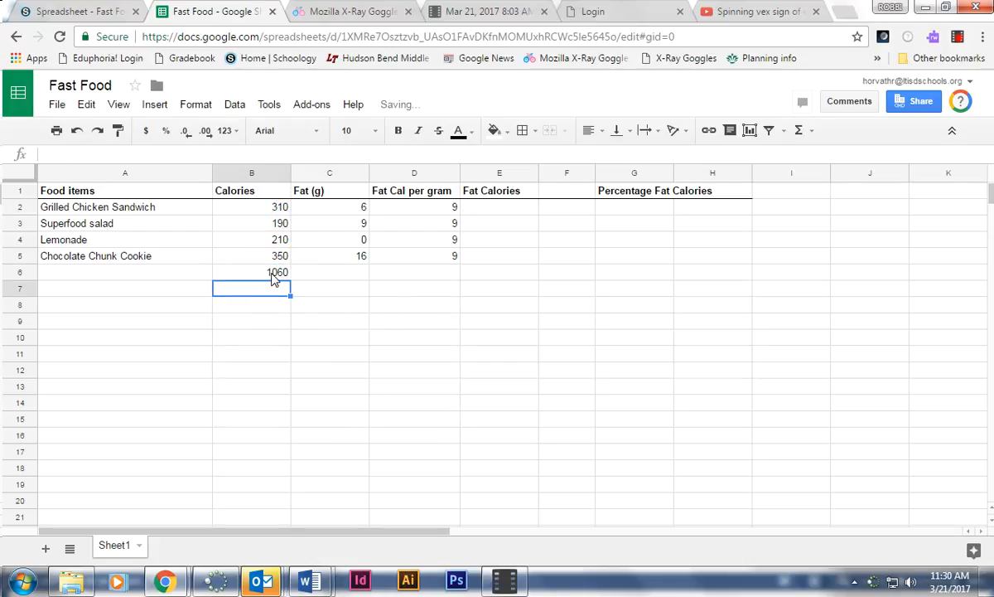
Total the Fat (g) column in cell C6 with a SUM of C2:C5
click(356, 275)
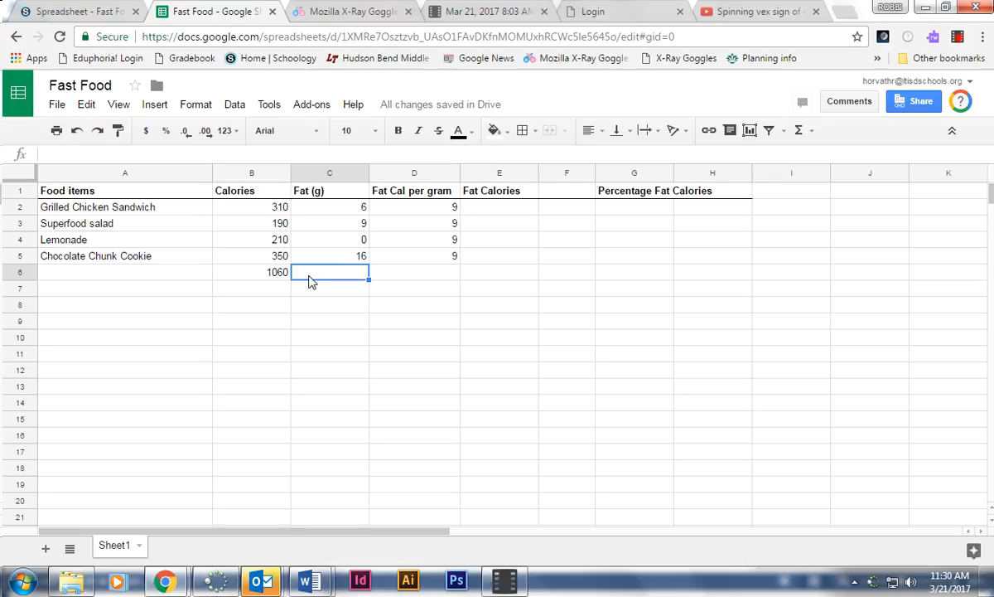
click(798, 130)
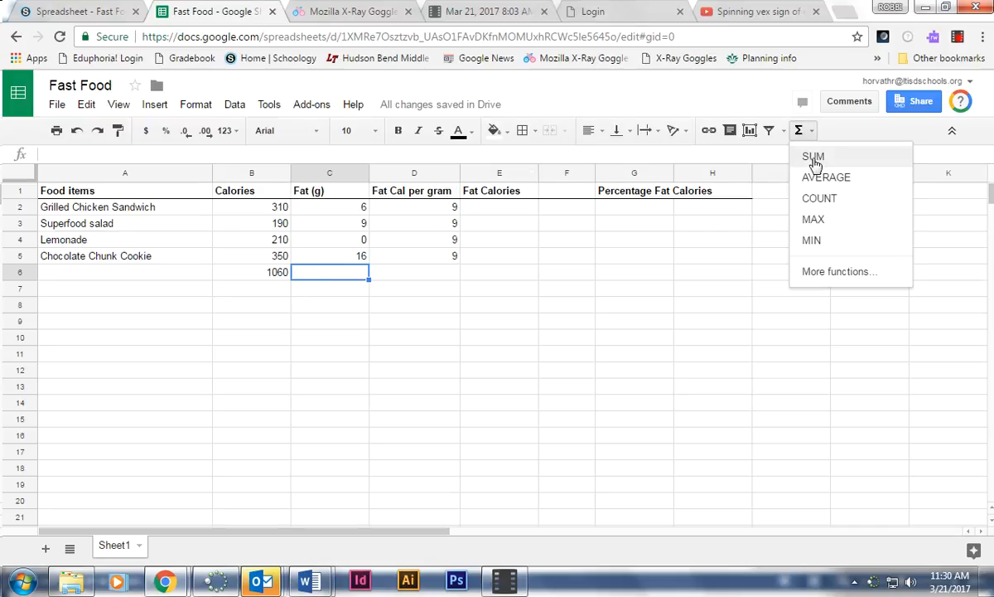
click(813, 158)
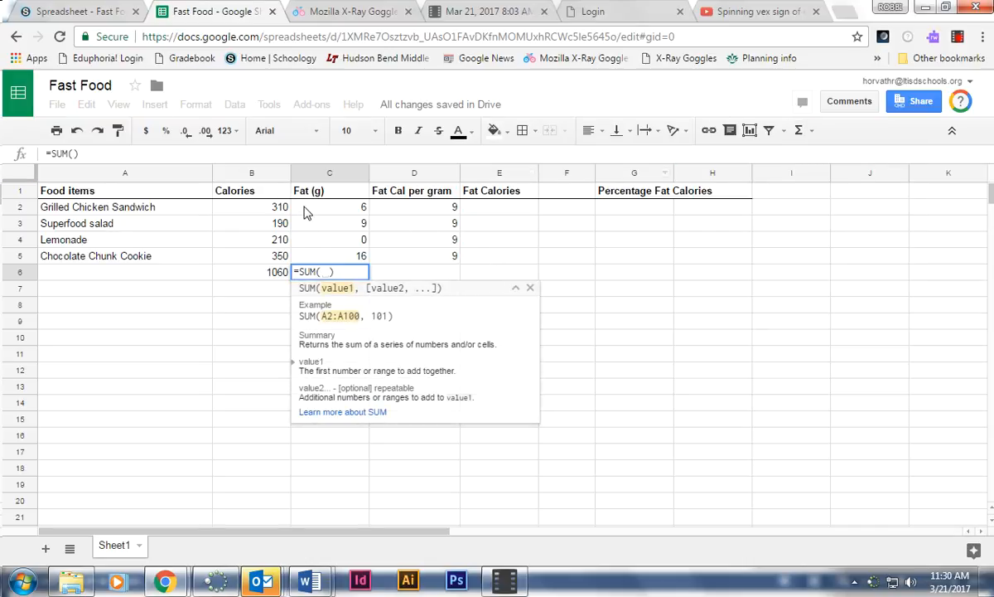
drag(294, 205, 315, 256)
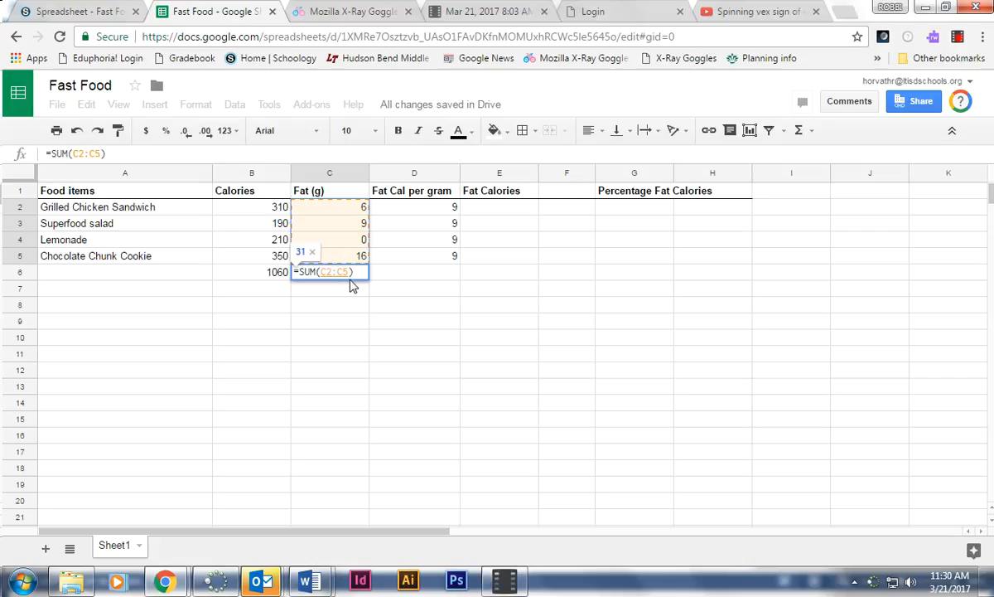
key(Return)
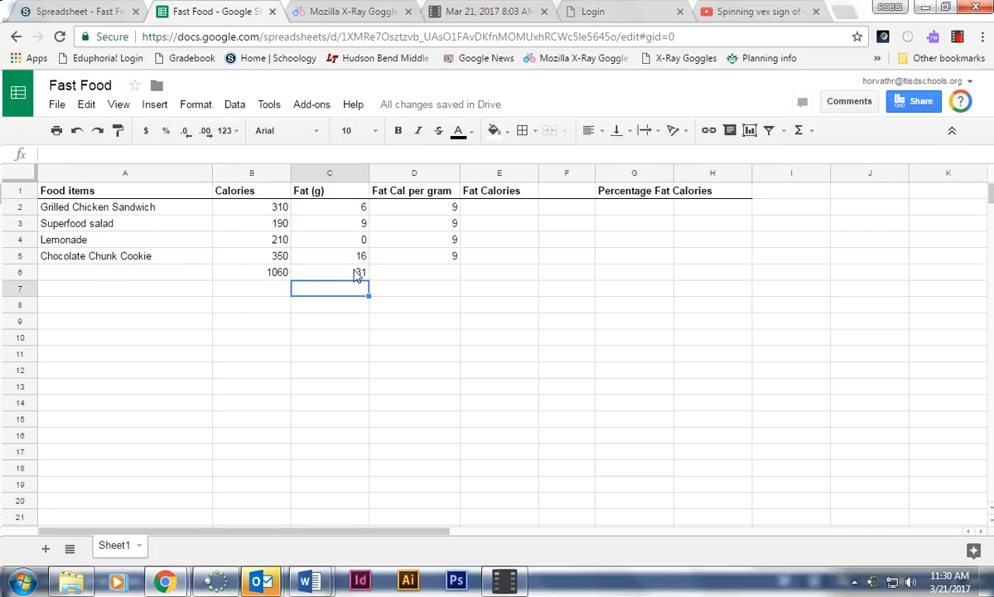
Add a top border to the totals row across cells B6 to H6
drag(223, 275, 708, 278)
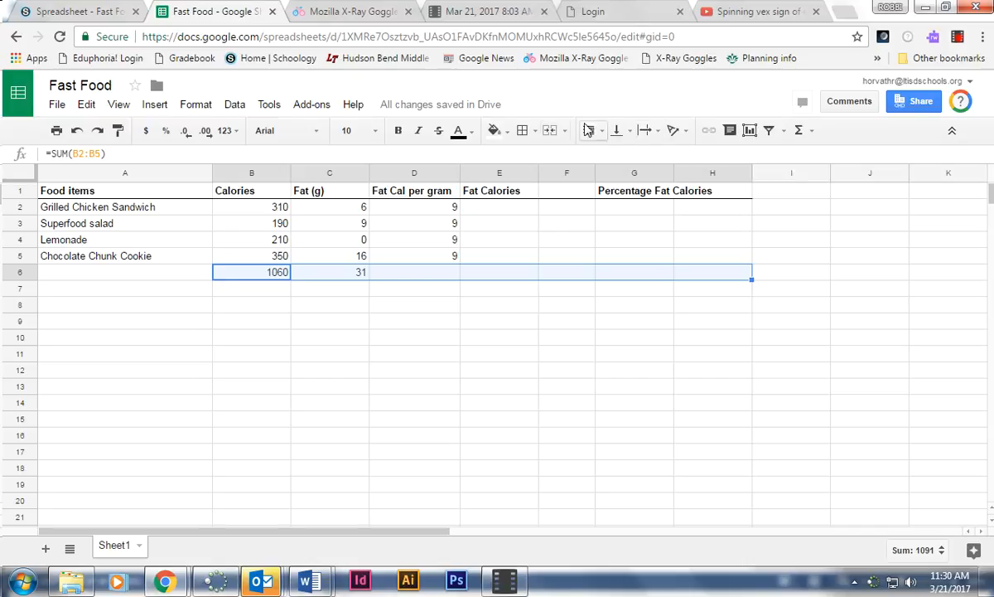
click(522, 131)
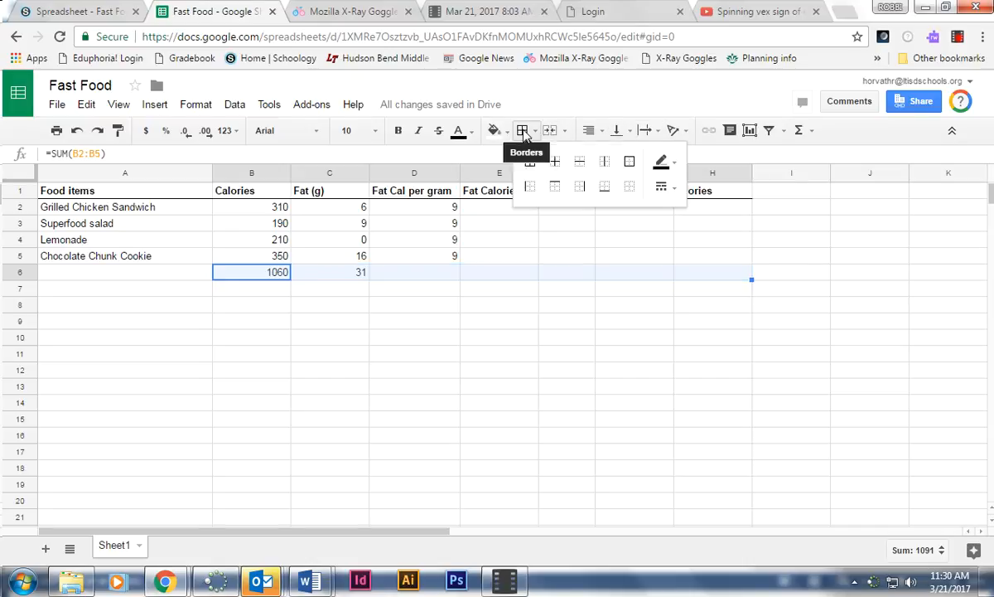
click(555, 187)
click(452, 305)
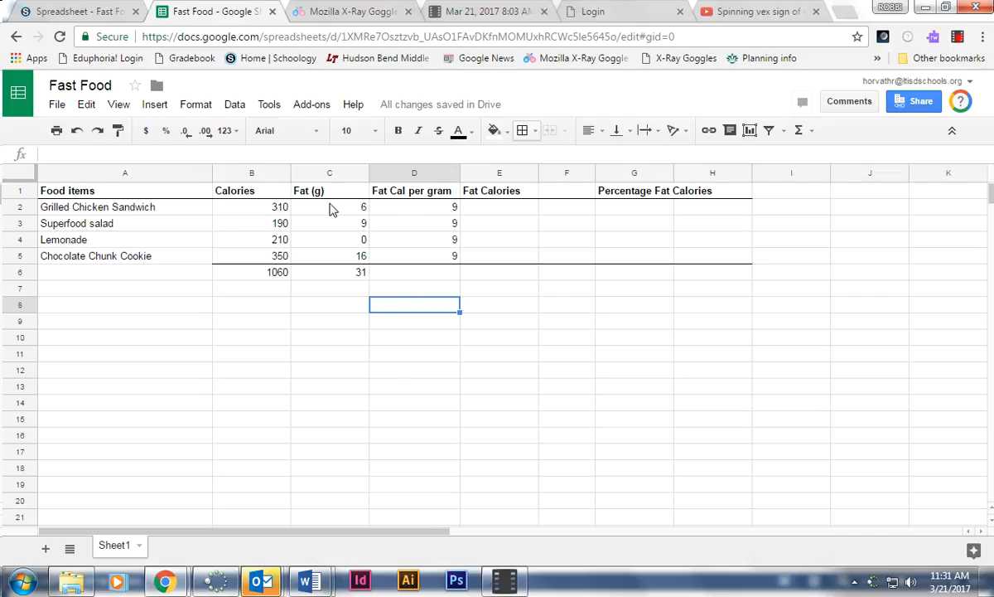
Calculate the Grilled Chicken Sandwich's Fat Calories in cell E2 with the PRODUCT of C2:D2
click(489, 209)
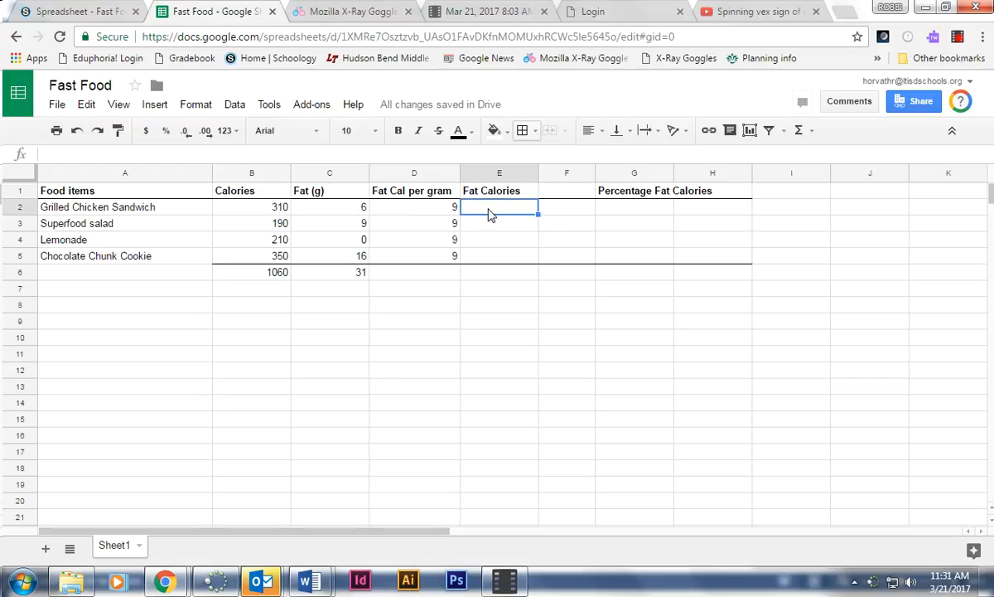
click(801, 132)
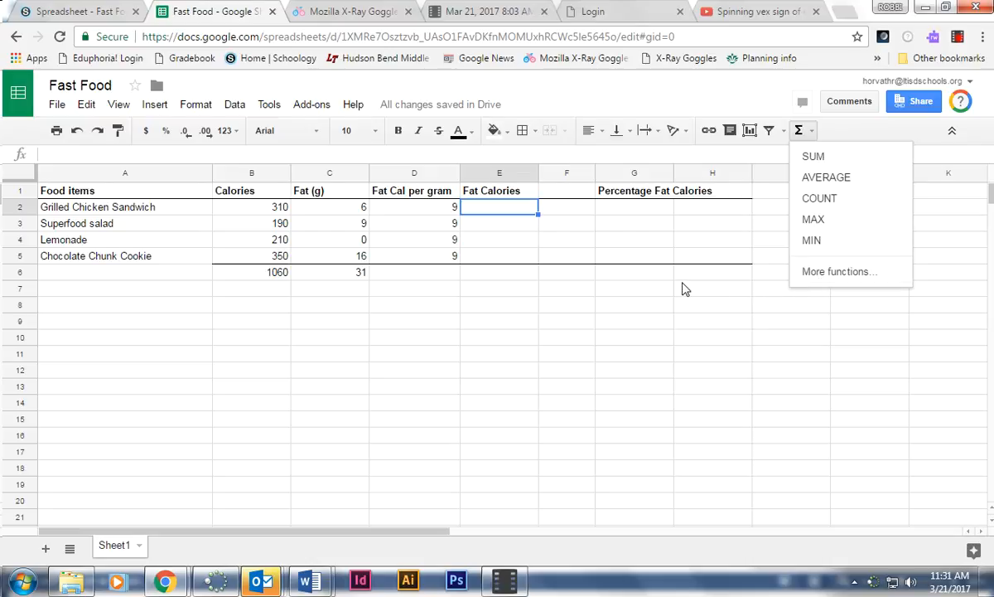
click(503, 212)
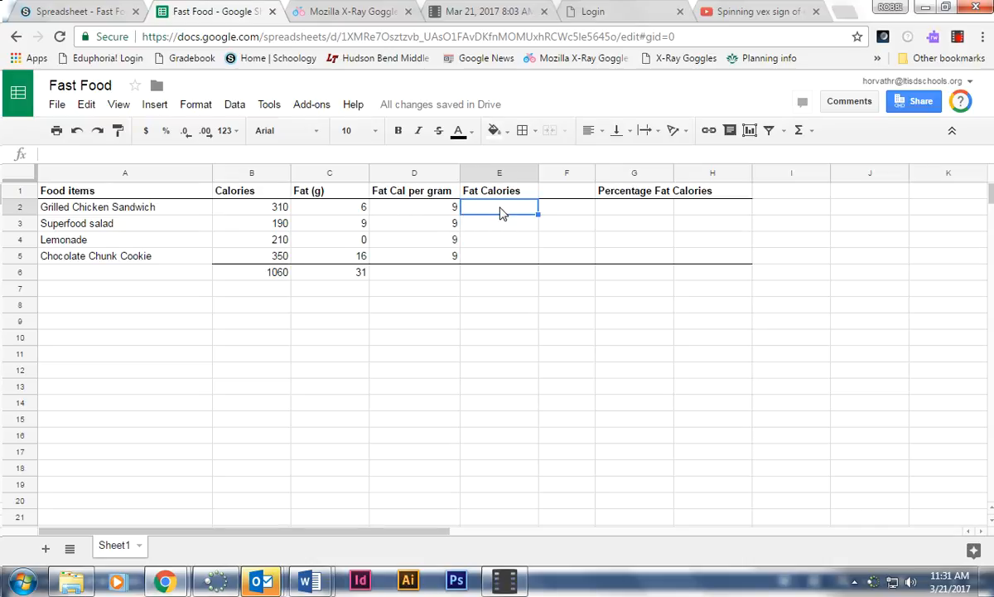
text(=)
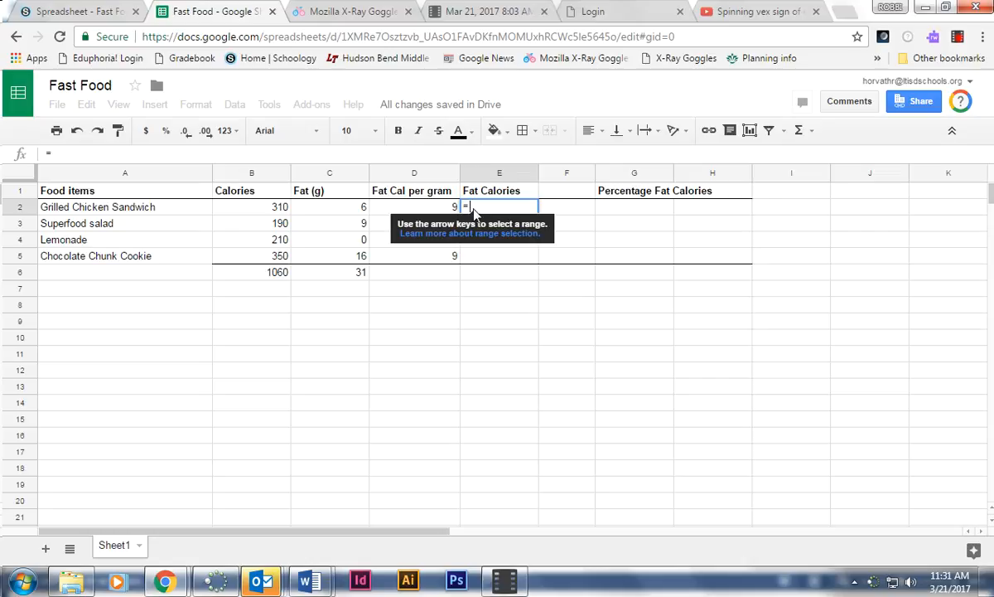
text(prod)
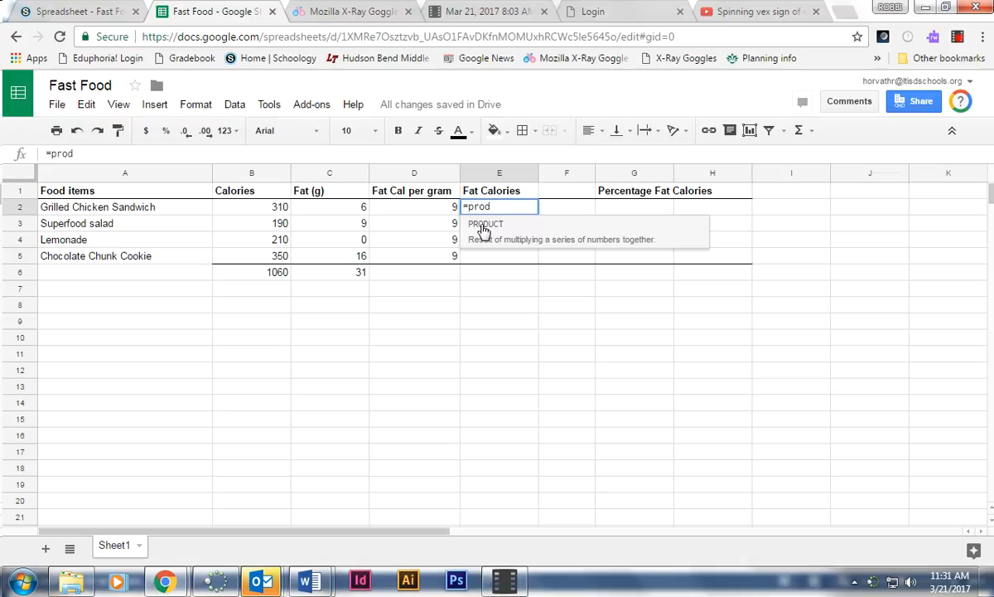
click(484, 228)
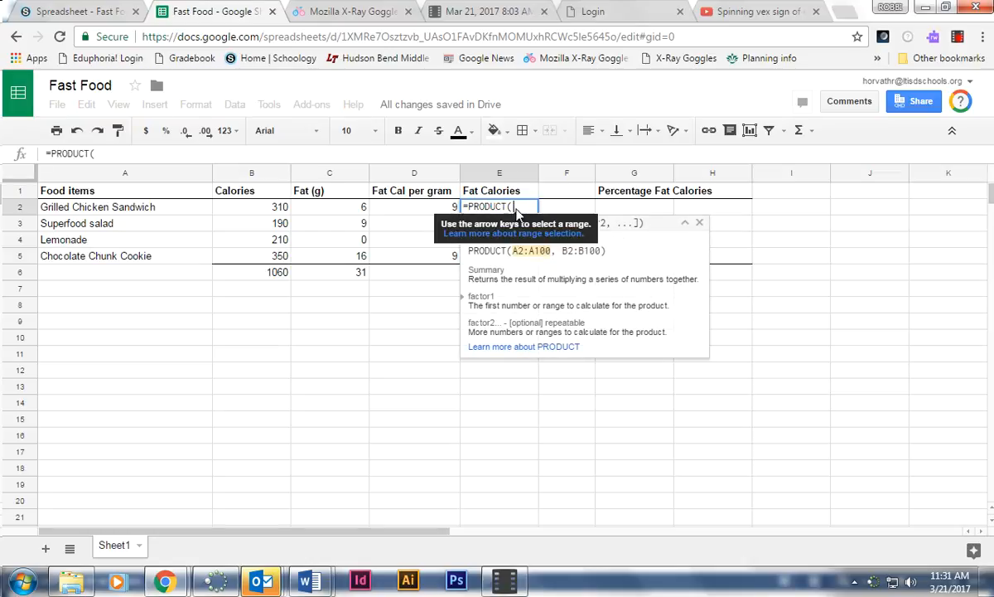
click(450, 210)
drag(452, 215, 358, 213)
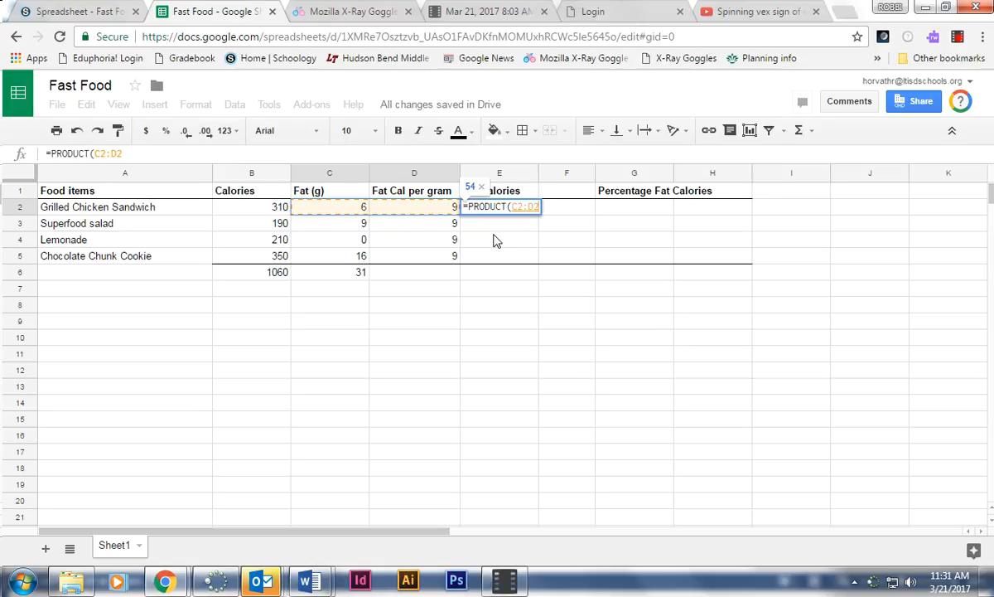
key(Return)
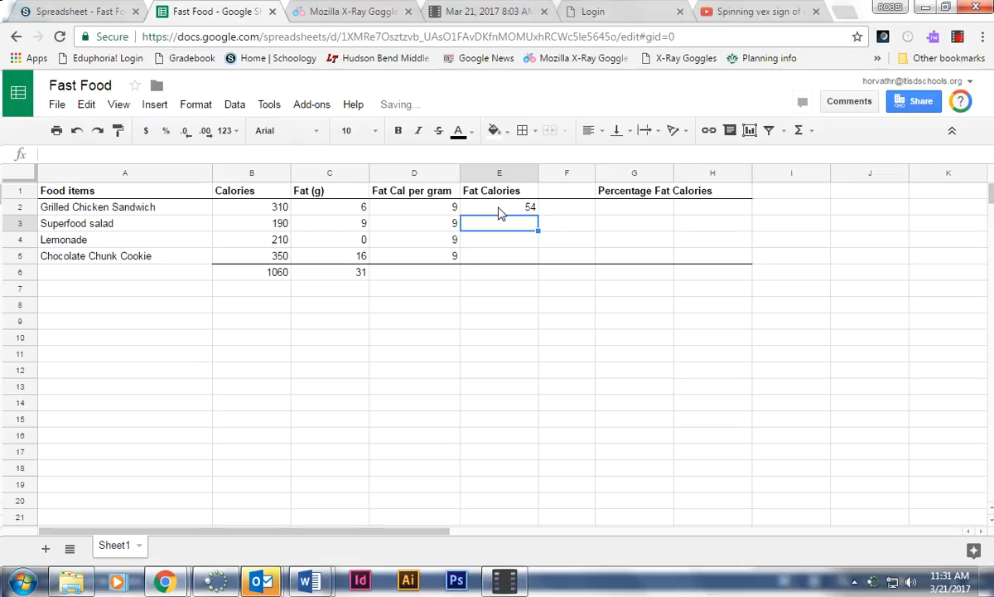
click(500, 209)
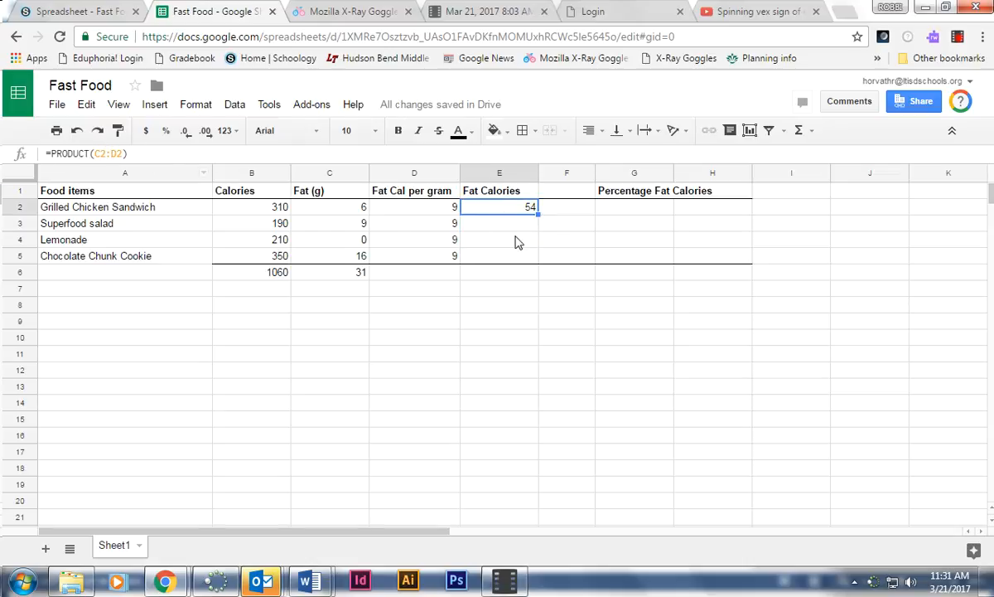
Calculate the Superfood salad's Fat Calories in cell E3 with the PRODUCT of C3:D3
click(511, 224)
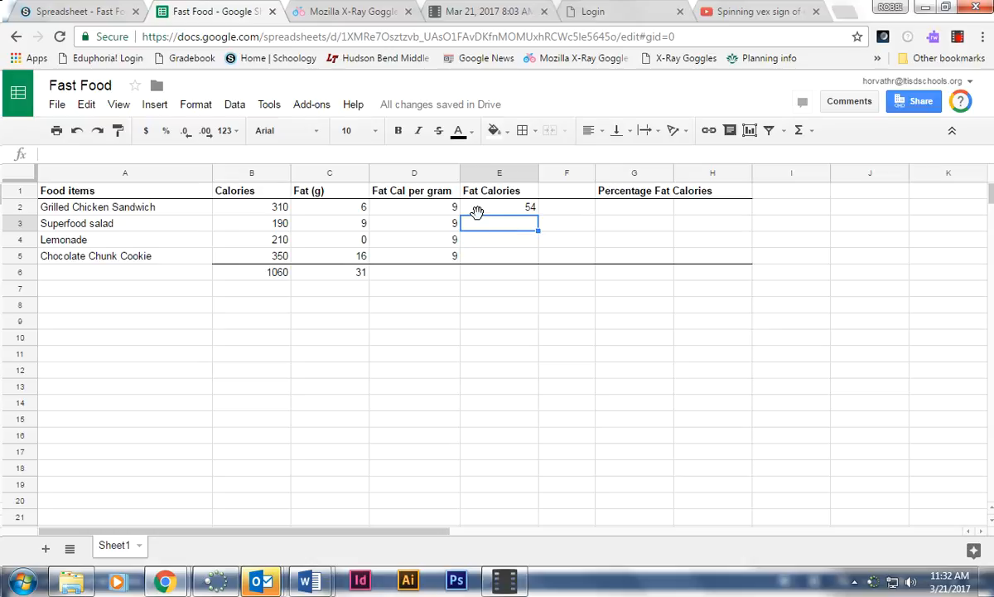
text(=pro)
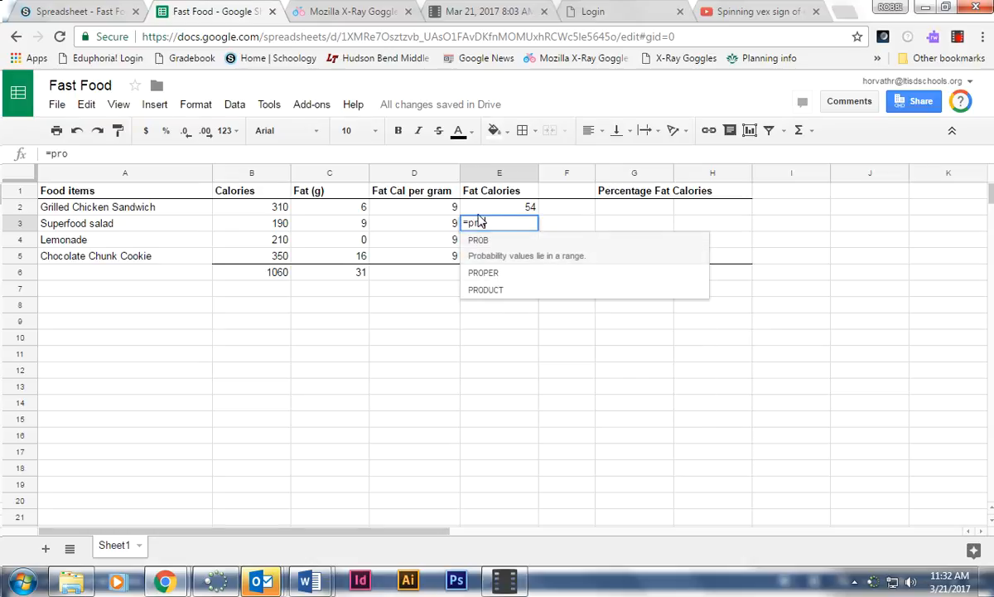
click(488, 273)
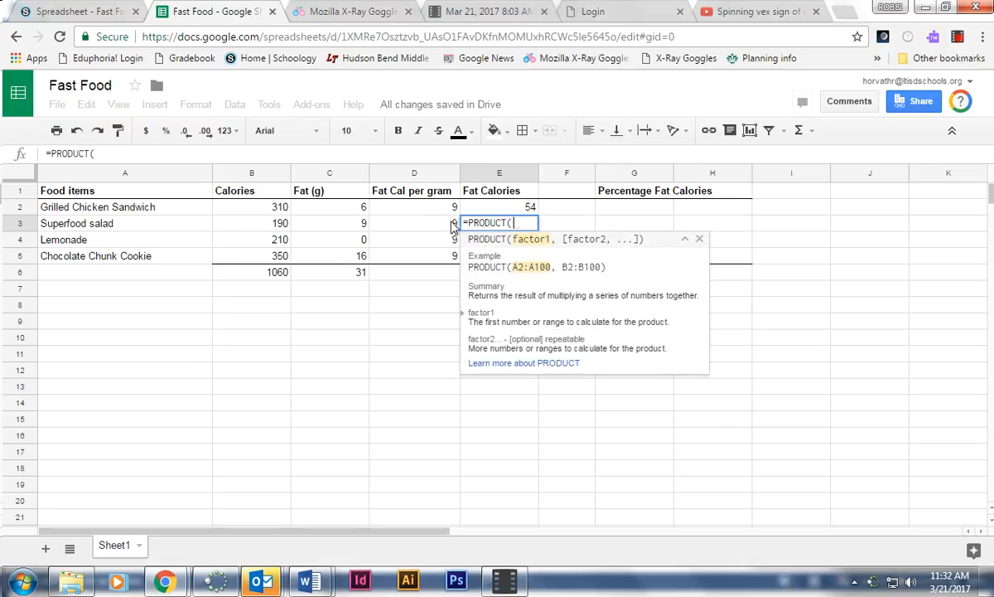
drag(414, 223, 362, 231)
key(Return)
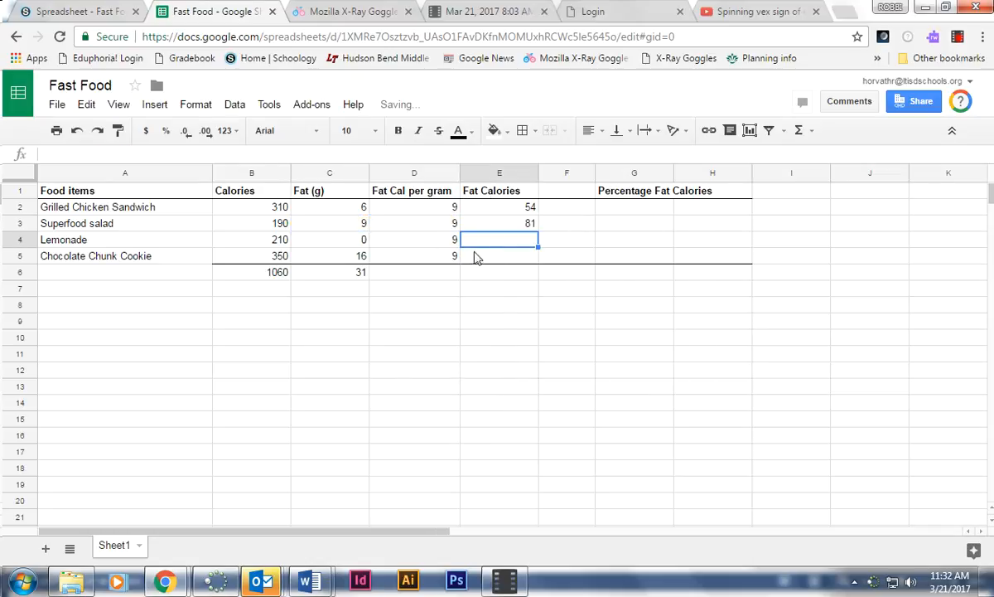
Calculate the Lemonade's Fat Calories in cell E4 with the PRODUCT of C4:D4
text(=)
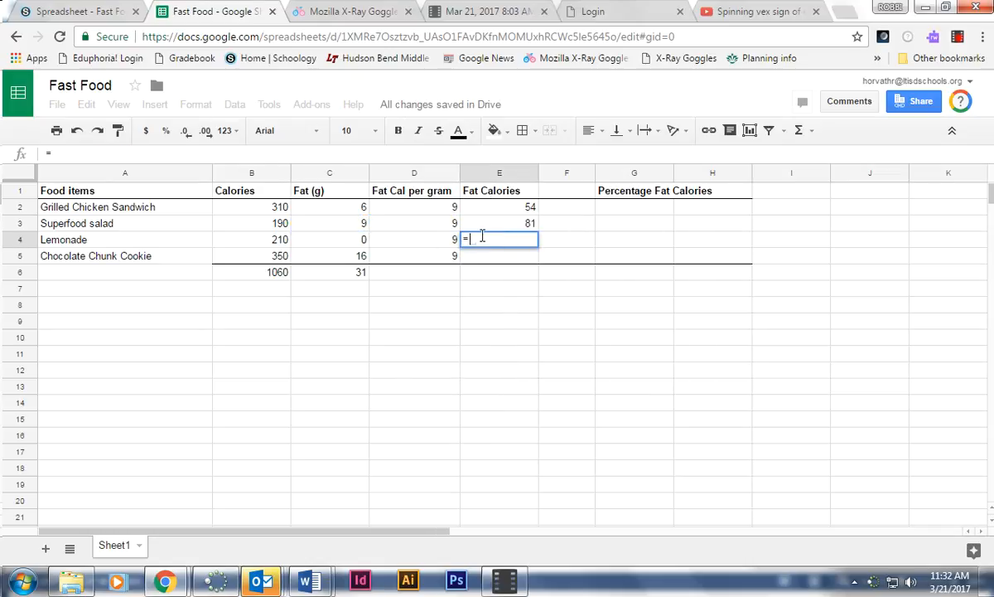
text(pro)
click(480, 292)
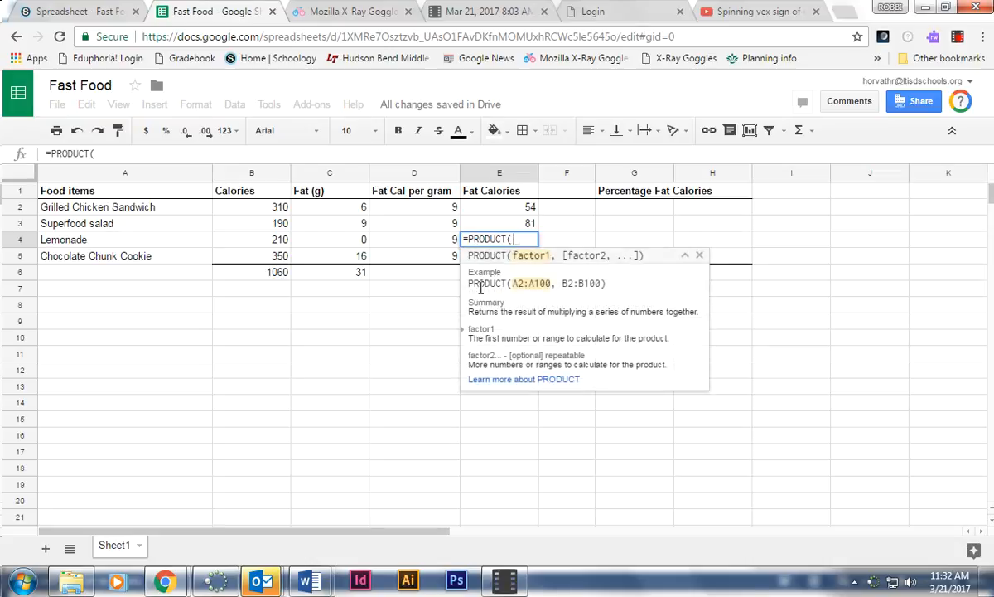
drag(414, 239, 330, 240)
key(Return)
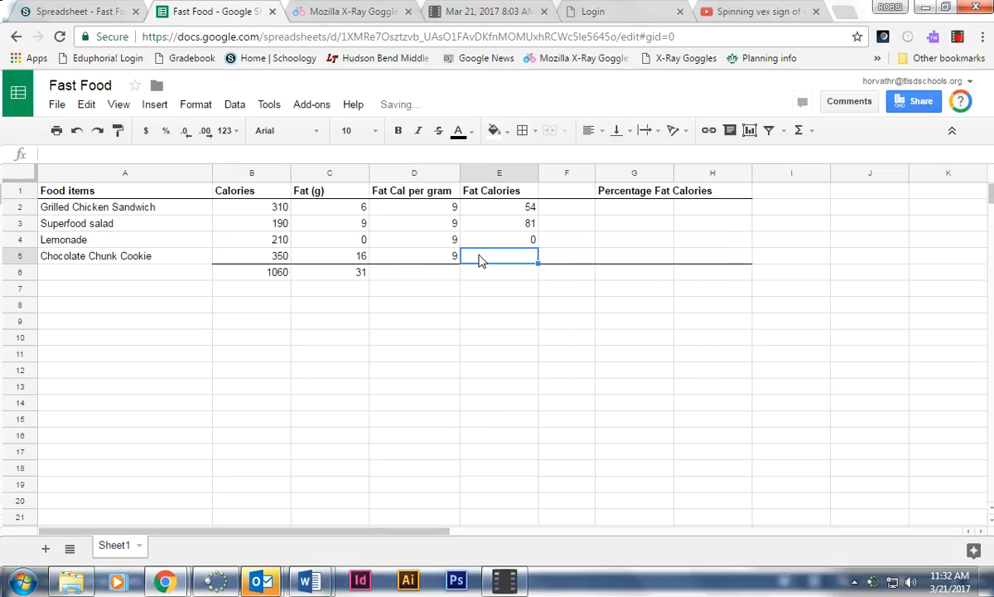
Calculate the Chocolate Chunk Cookie's Fat Calories in cell E5 with the PRODUCT of C5:D5
text(=p)
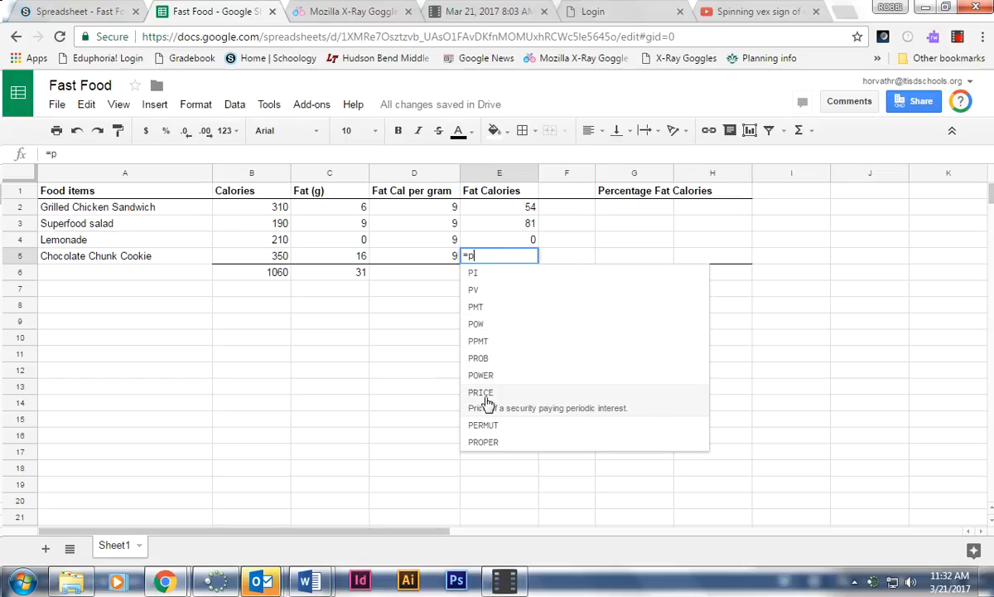
text(ro)
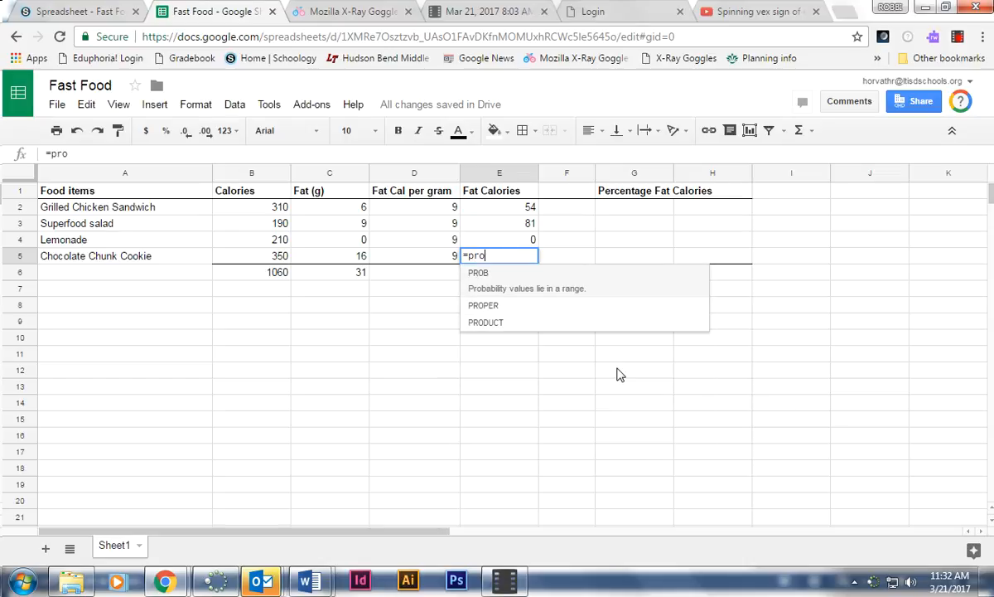
click(480, 306)
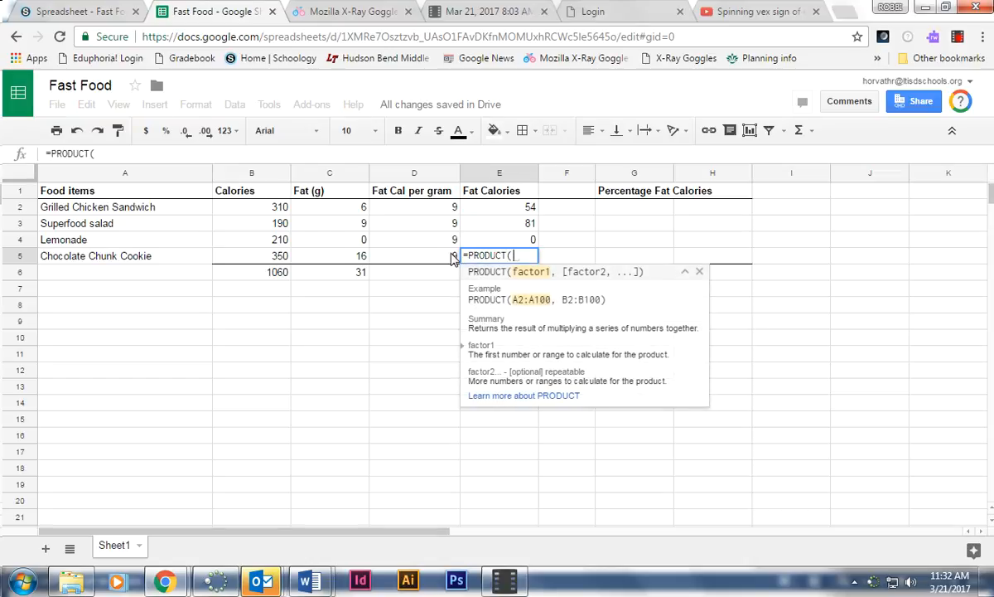
drag(448, 261, 341, 249)
key(Return)
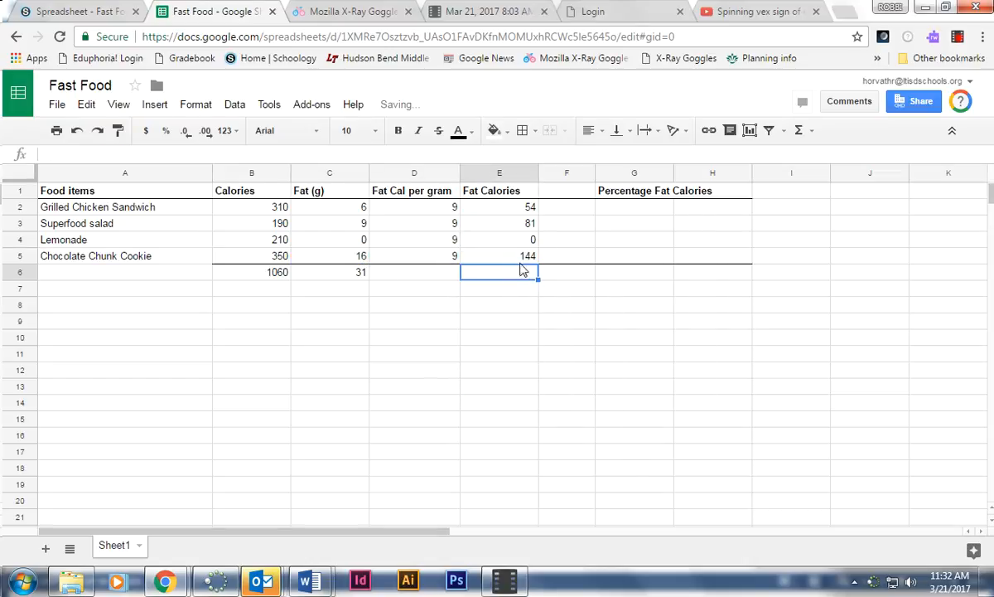
Total the Fat Calories column in cell E6 with the SUM of E2:E5
click(505, 211)
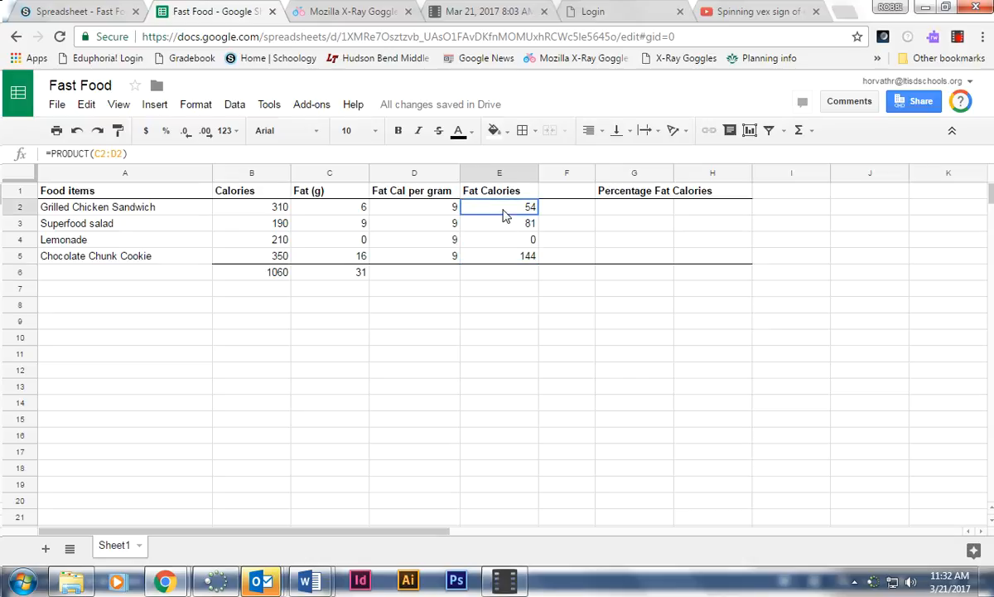
click(487, 278)
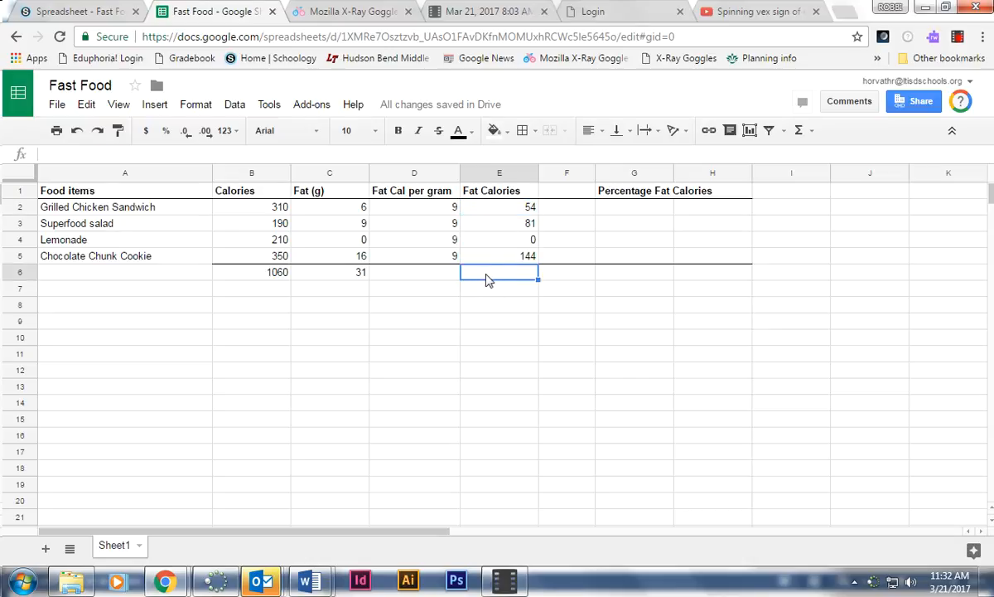
click(800, 130)
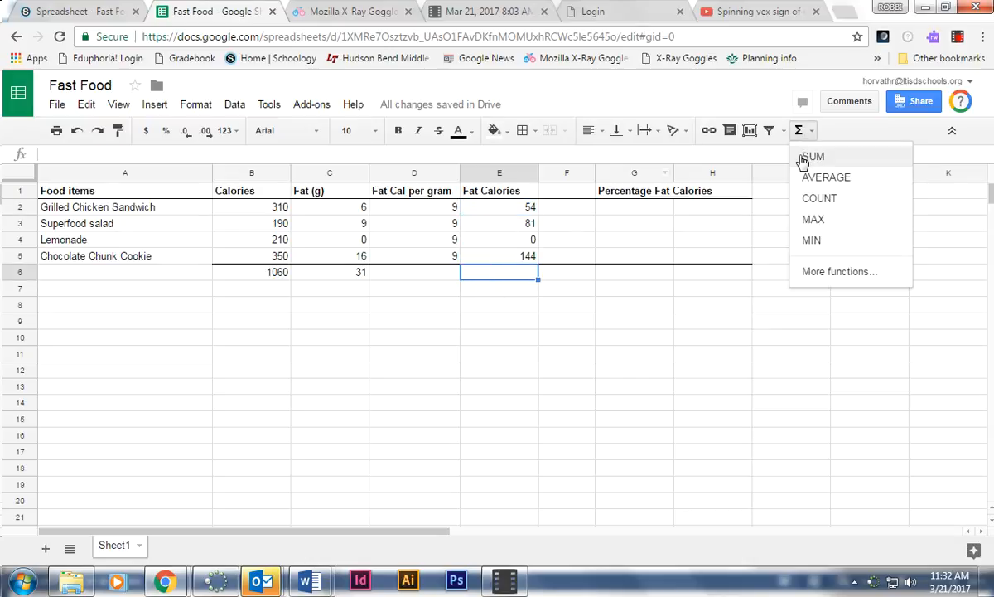
click(810, 157)
drag(511, 209, 508, 259)
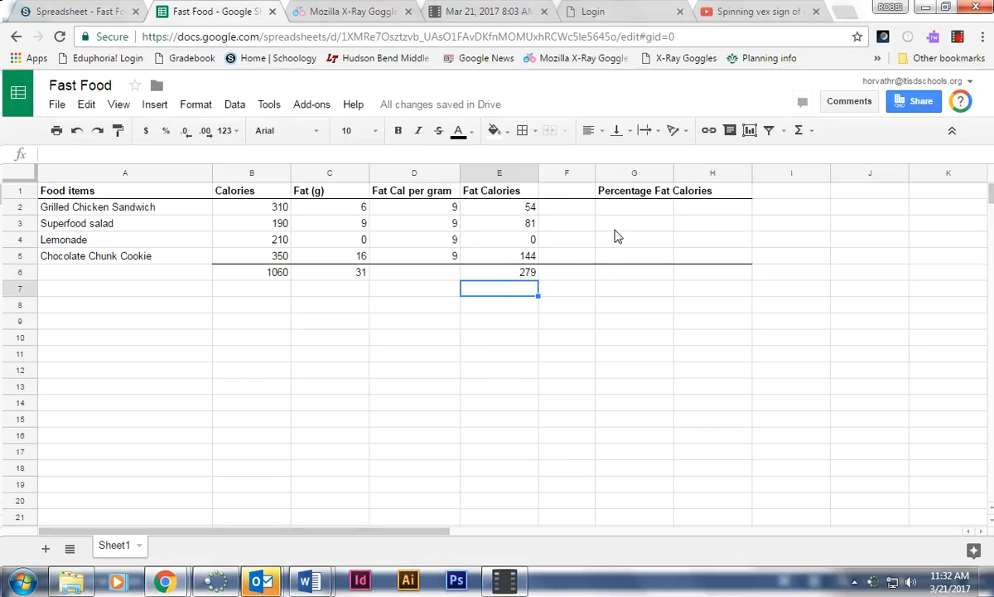
Calculate the Grilled Chicken Sandwich's fat calorie ratio in cell F2 with DIVIDE, using E2 as dividend and B2 as divisor
click(558, 210)
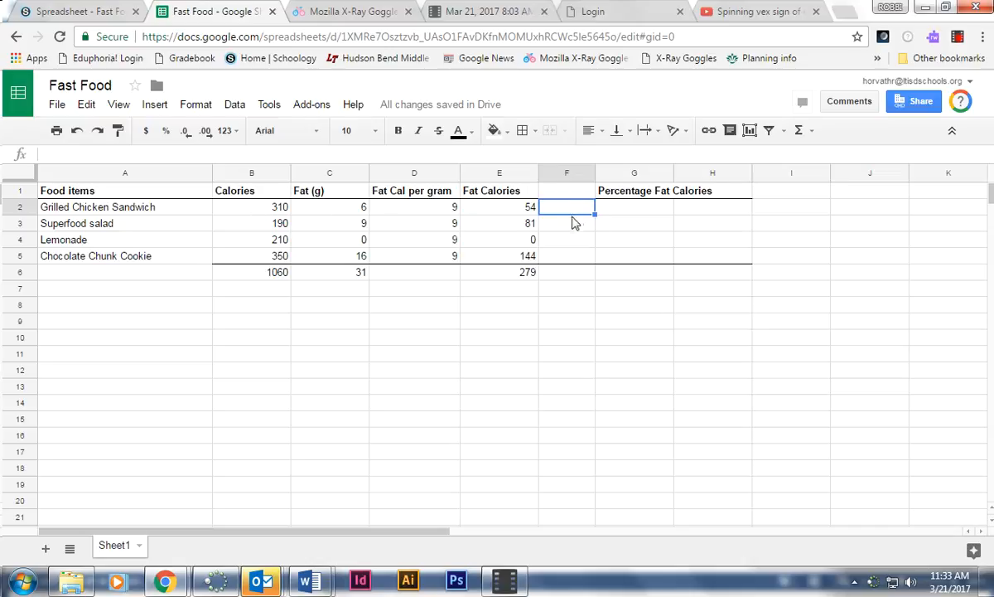
text(=di)
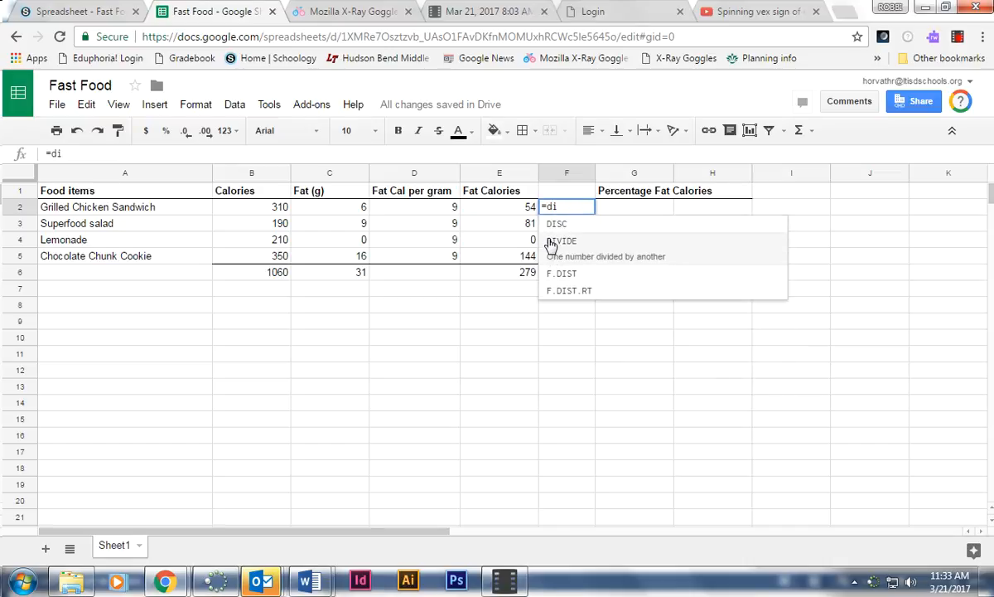
click(552, 245)
click(516, 212)
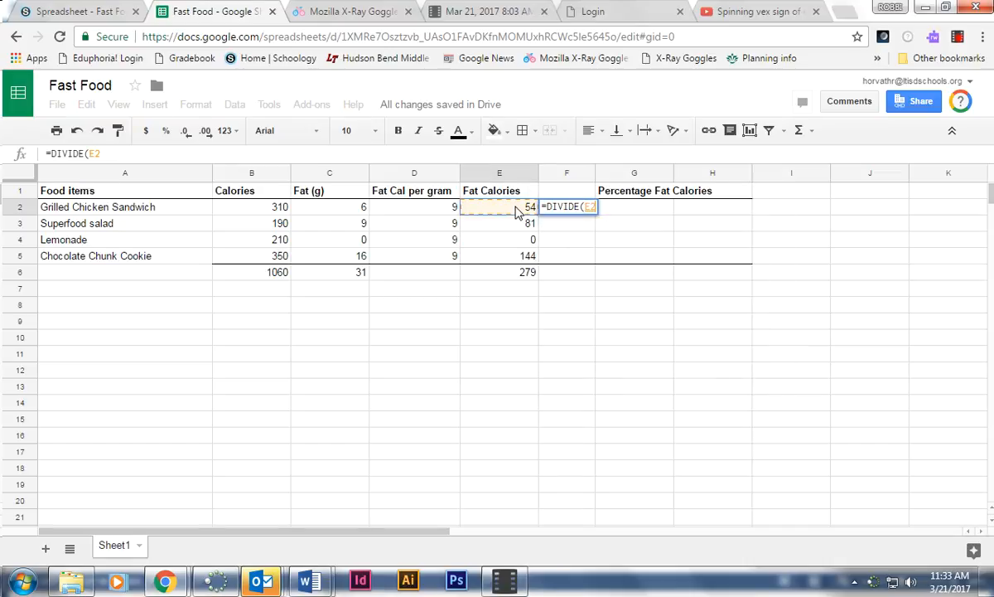
text(,)
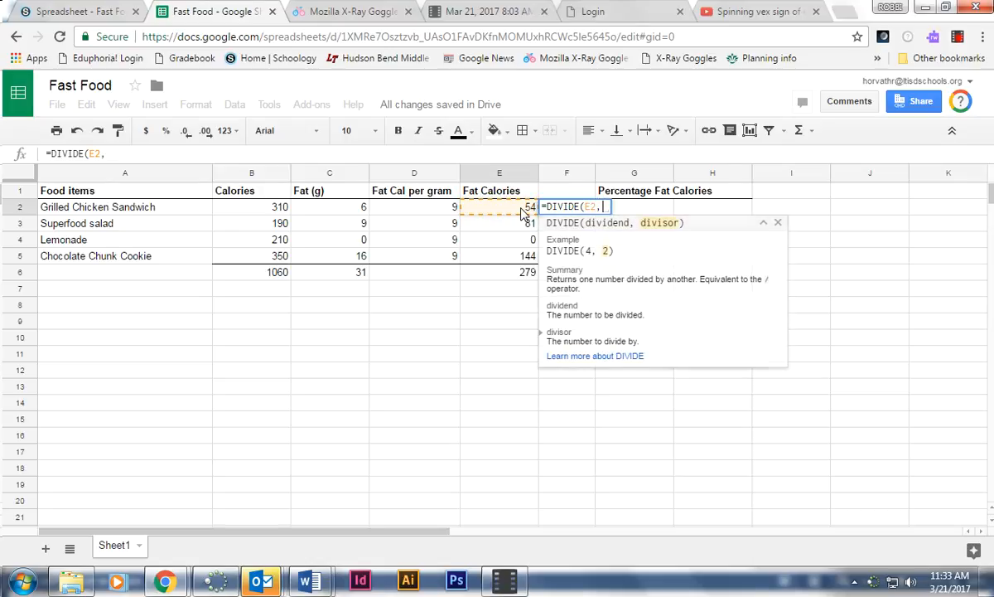
click(280, 209)
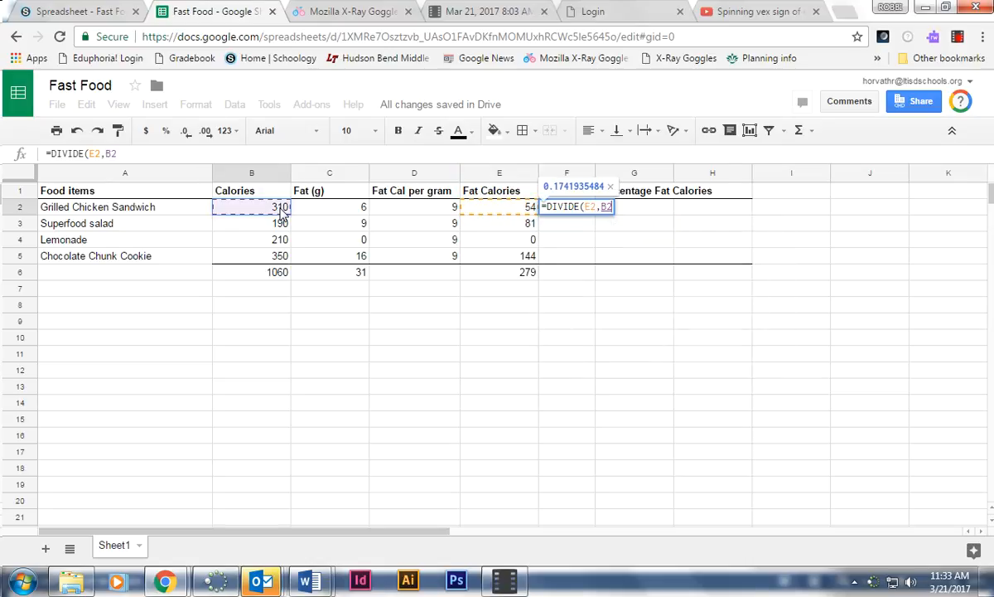
key(Return)
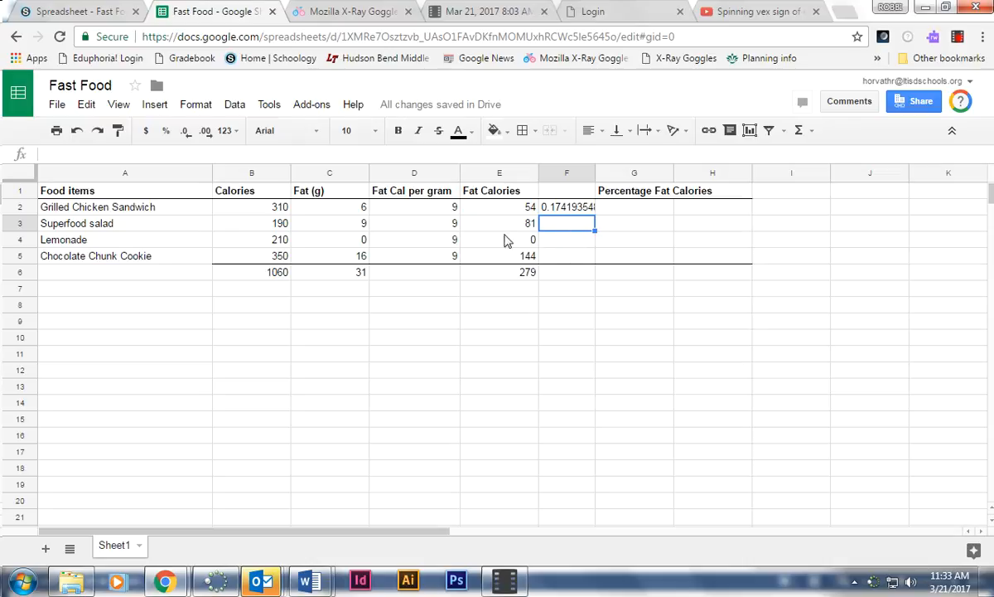
Calculate the Superfood salad's fat calorie ratio in cell F3 with DIVIDE, using E3 as dividend and B3 as divisor
text(=)
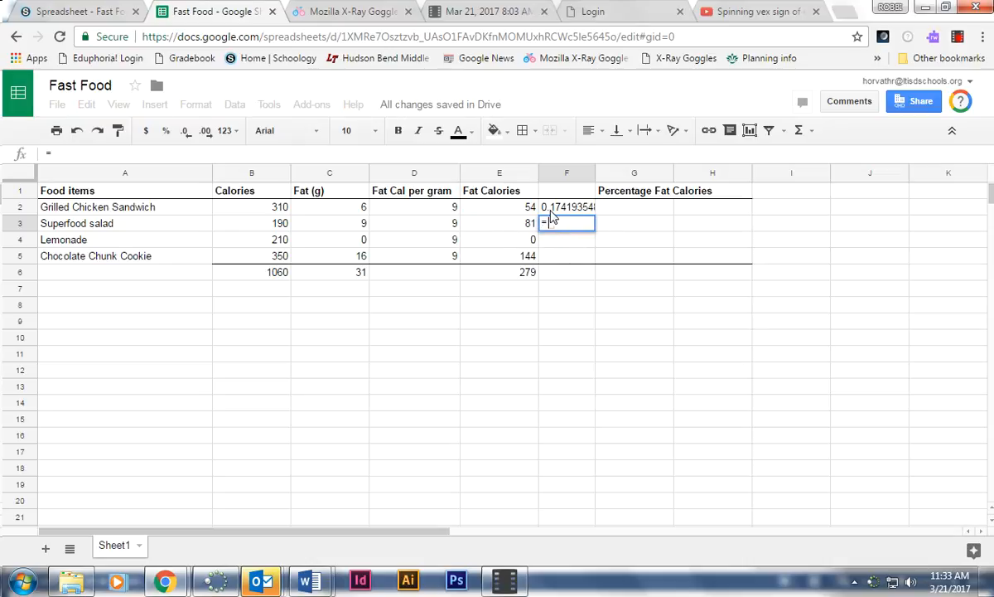
text(di)
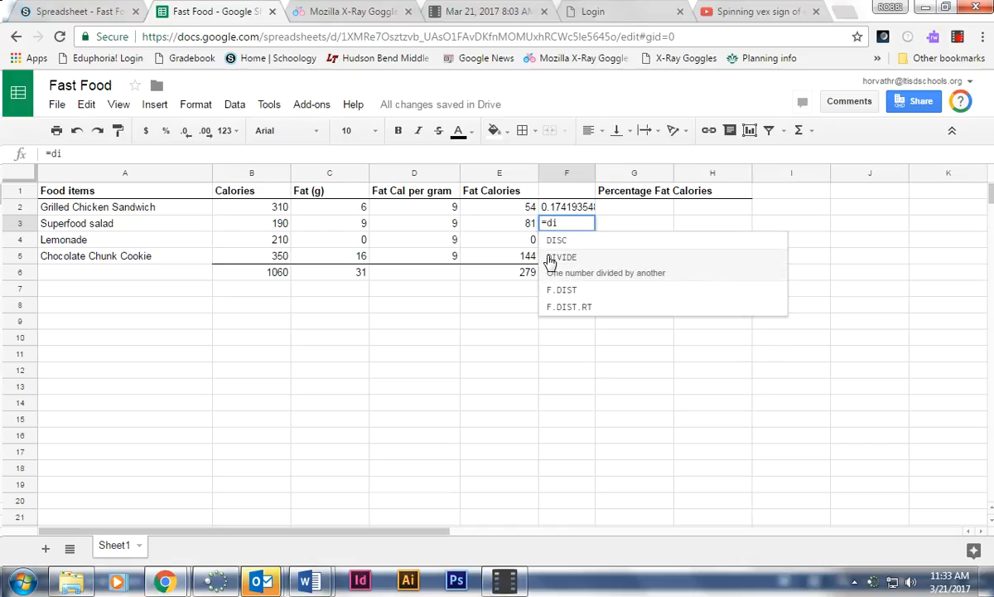
click(551, 259)
click(502, 227)
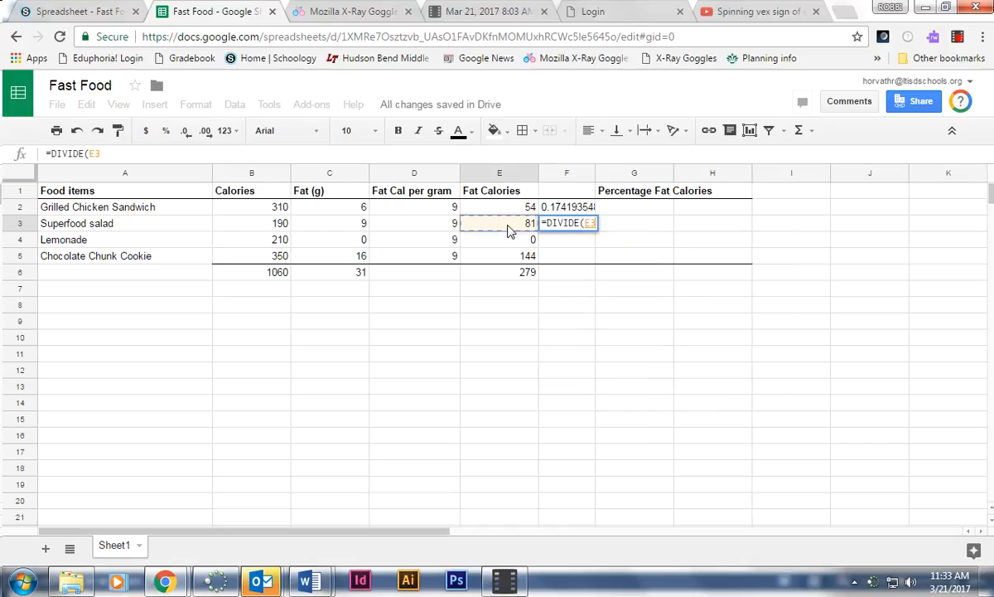
text(,)
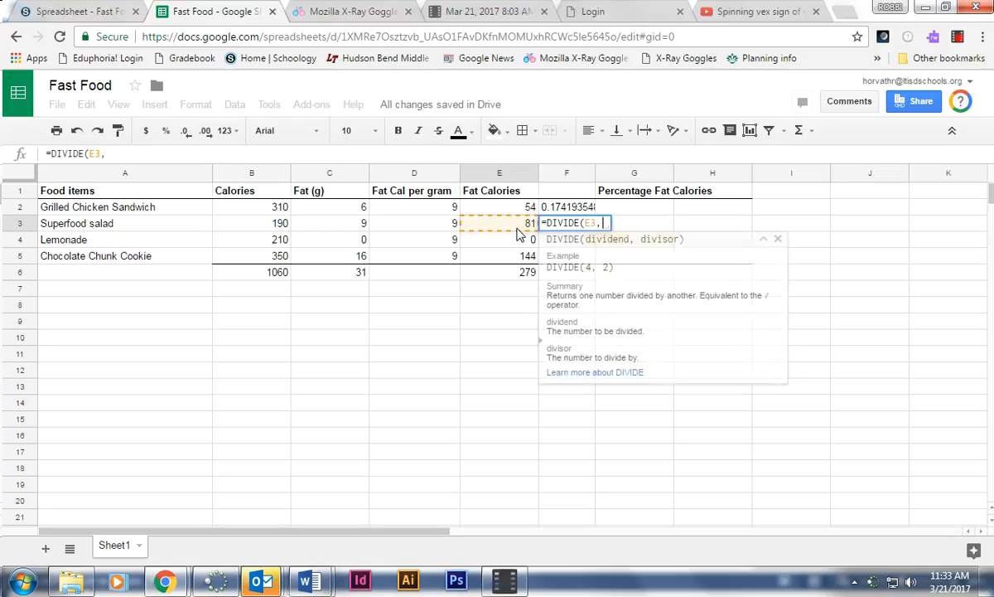
click(240, 220)
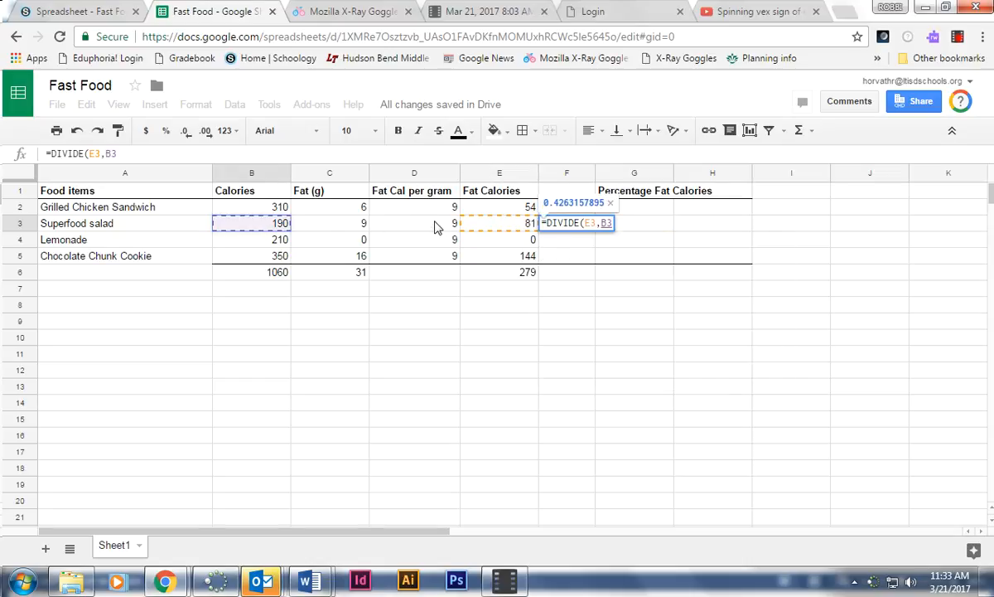
key(Return)
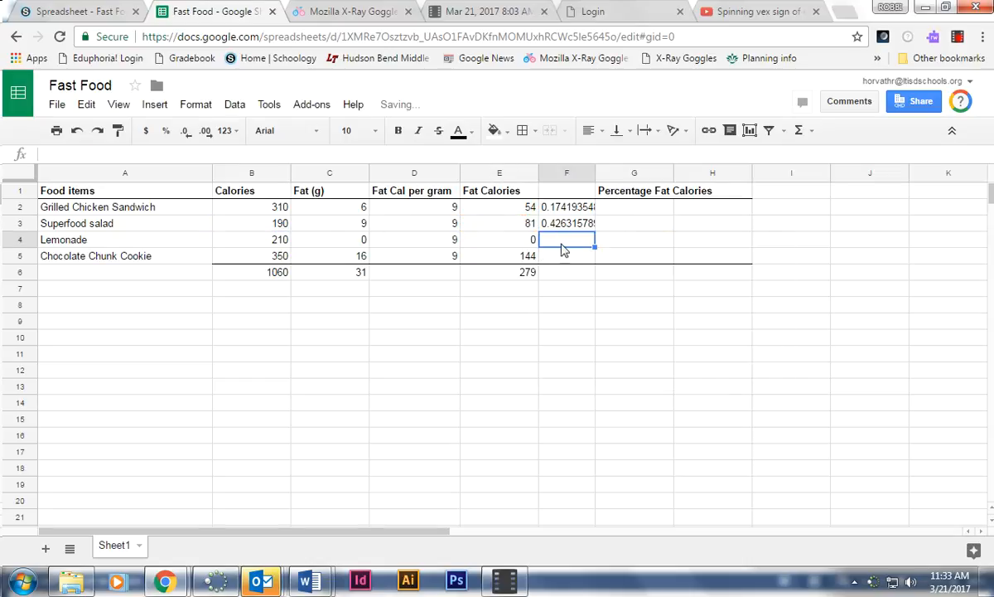
Calculate the Lemonade's fat calorie ratio in cell F4 with DIVIDE, using E4 as dividend and B4 as divisor
text(=)
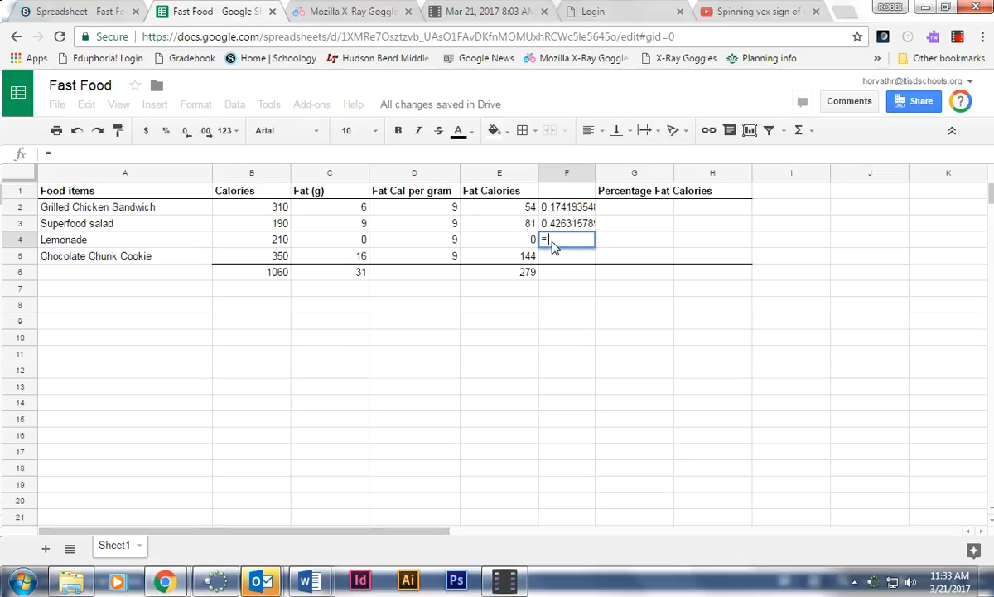
text(di)
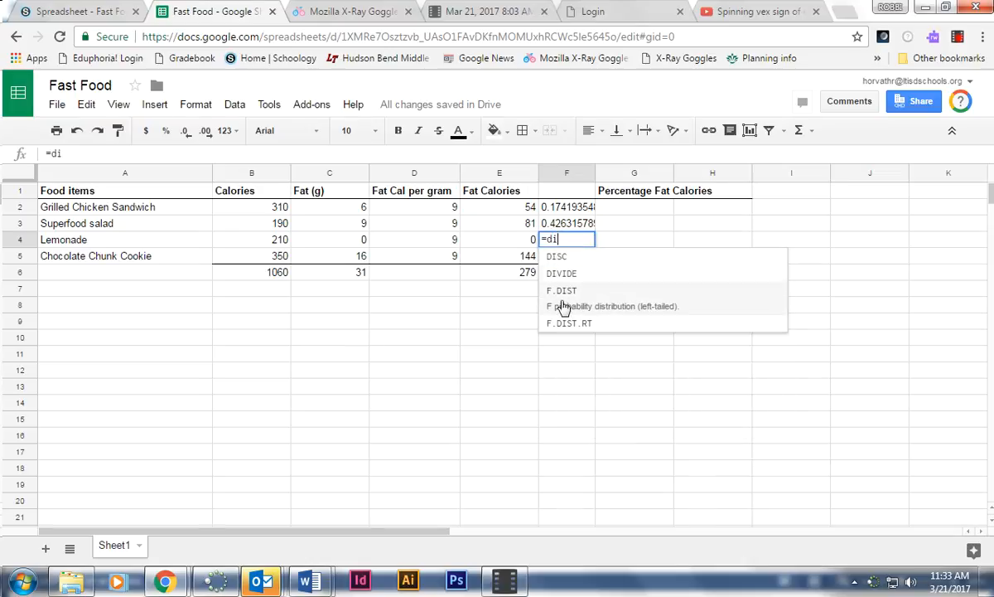
click(554, 275)
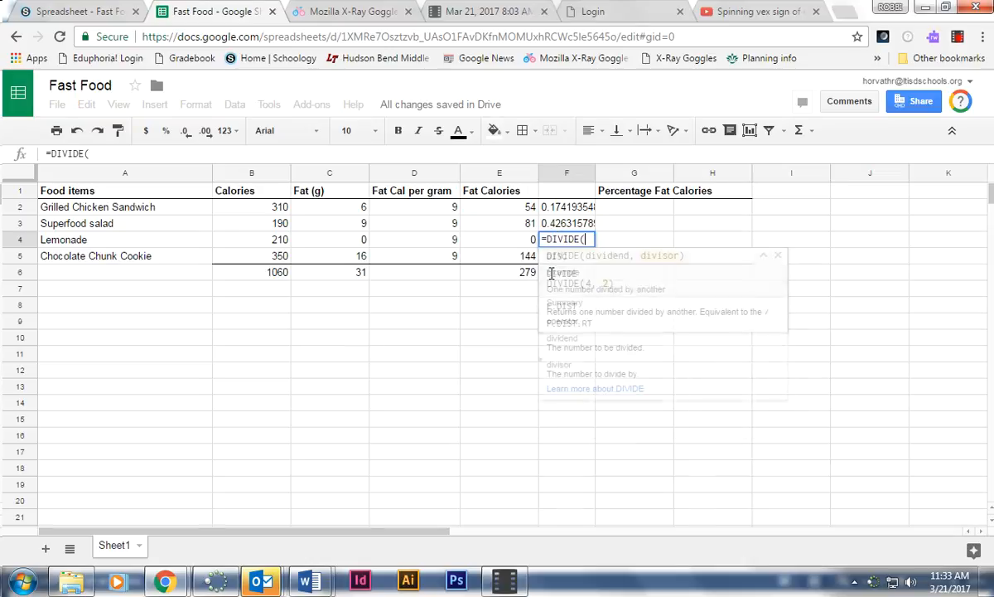
click(517, 242)
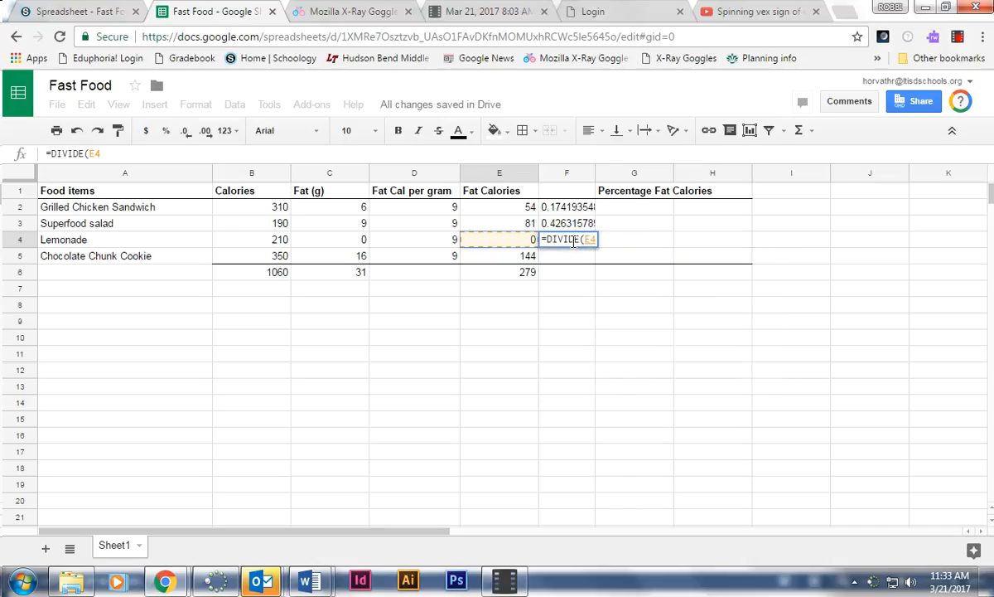
text(,)
click(264, 239)
key(Return)
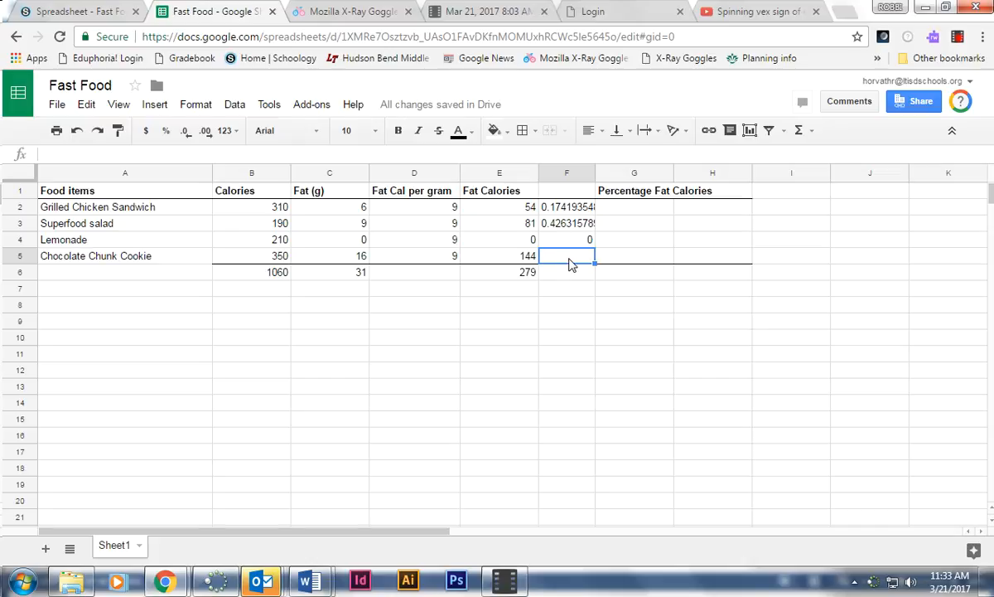
Calculate the Chocolate Chunk Cookie's fat calorie ratio in cell F5 with DIVIDE, using E5 as dividend and B5 as divisor
text(=di)
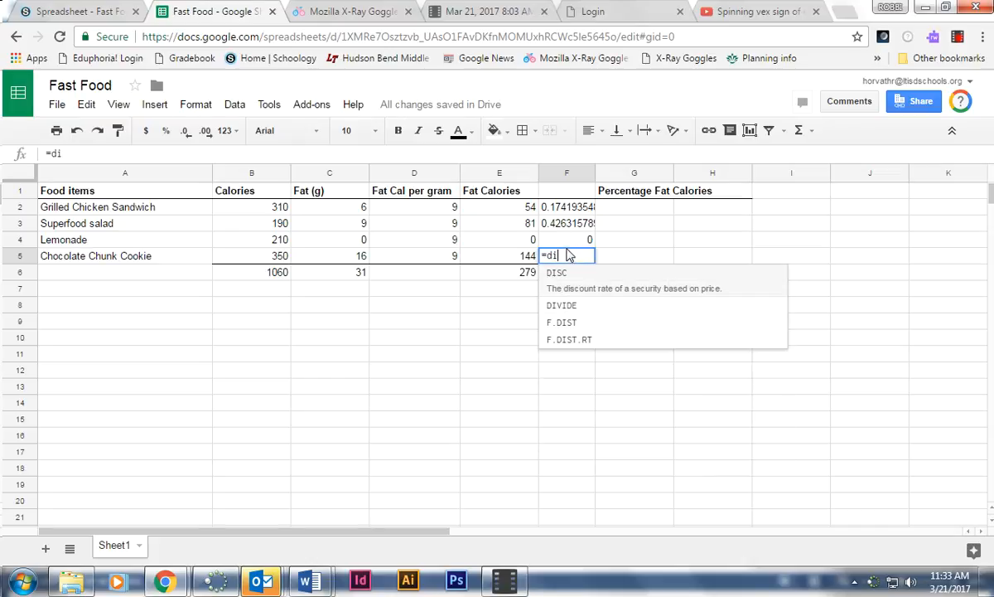
click(551, 300)
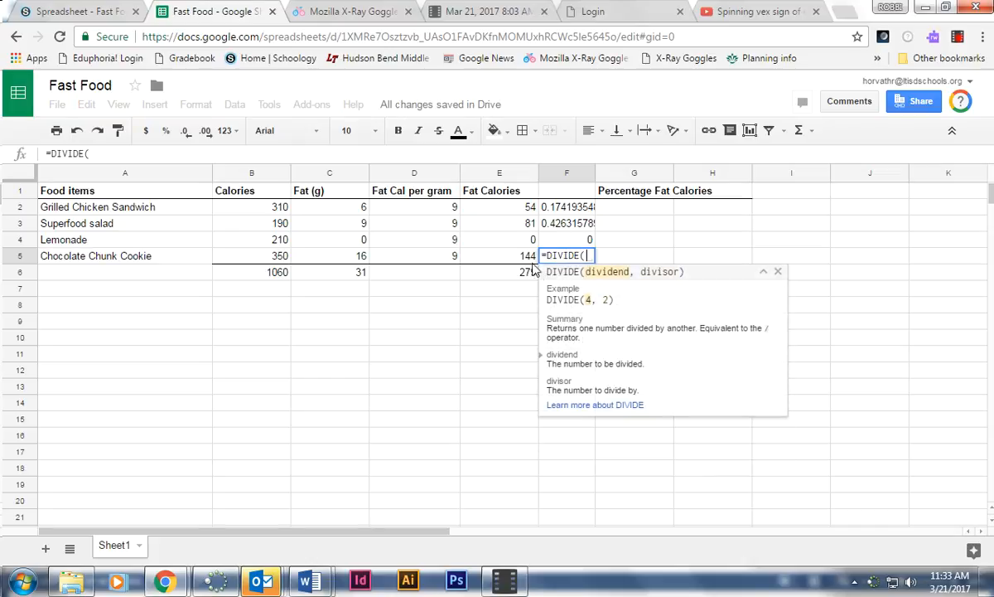
click(525, 257)
click(543, 259)
text(,)
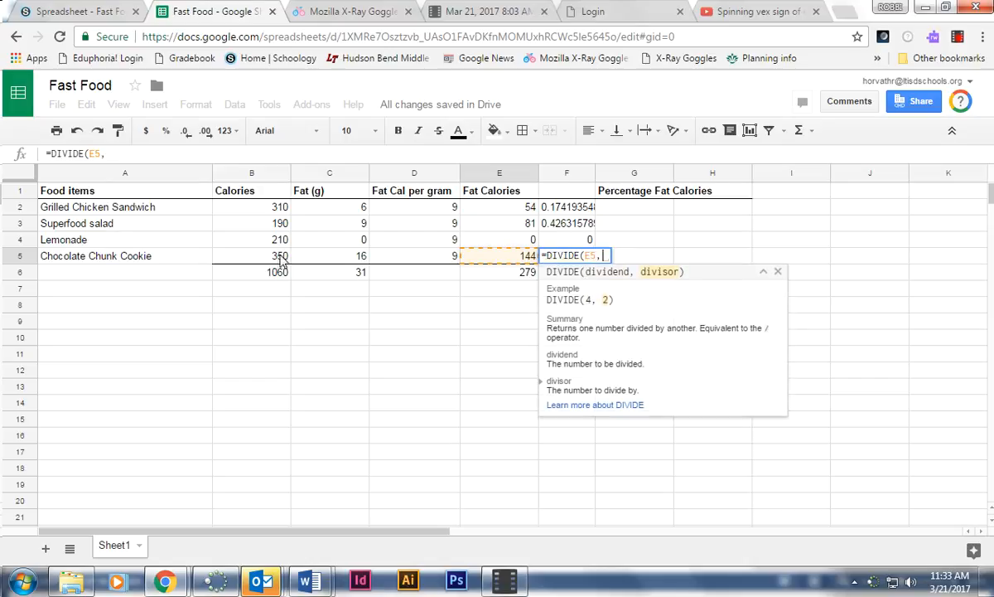
click(267, 253)
text())
key(Return)
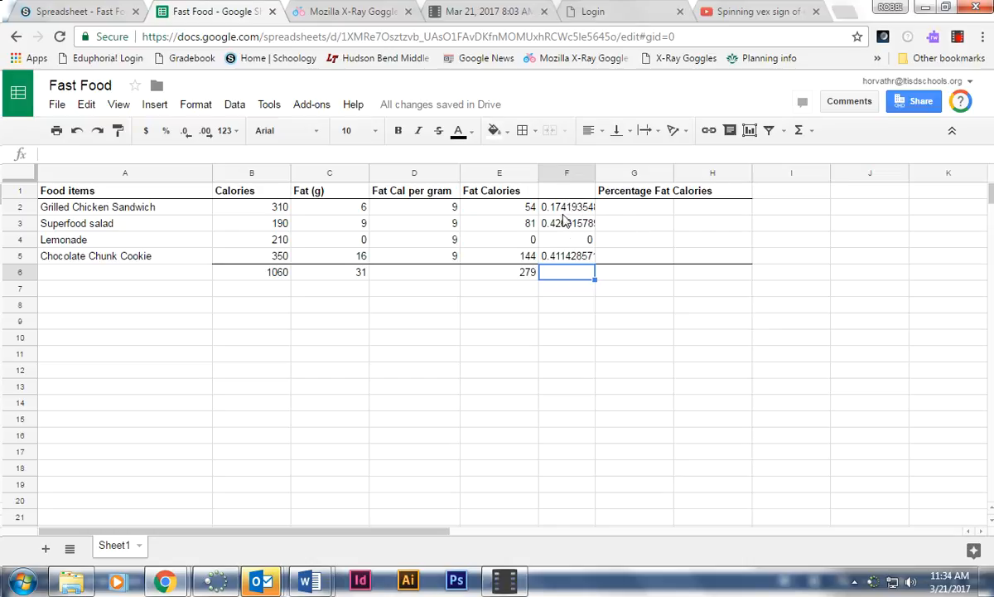
Convert the Grilled Chicken Sandwich's ratio in F2 to a percentage in cell G2 with TO_PERCENT
click(632, 211)
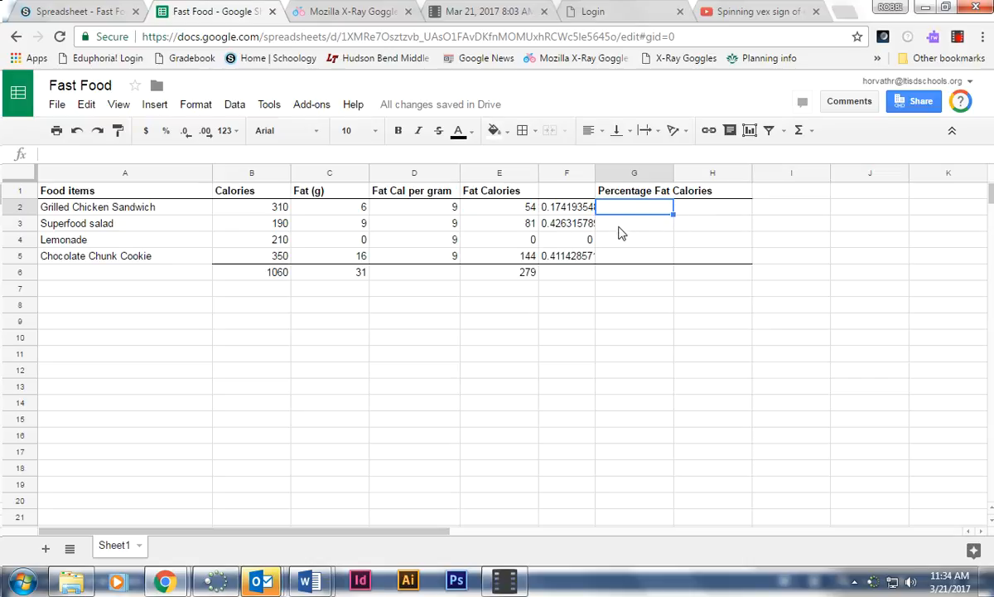
text(=)
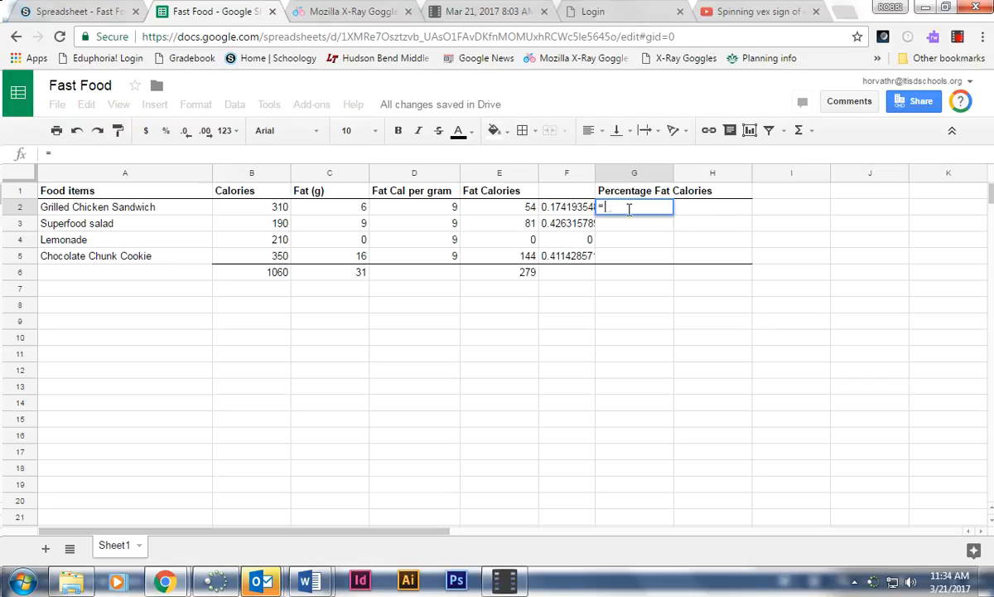
text(t)
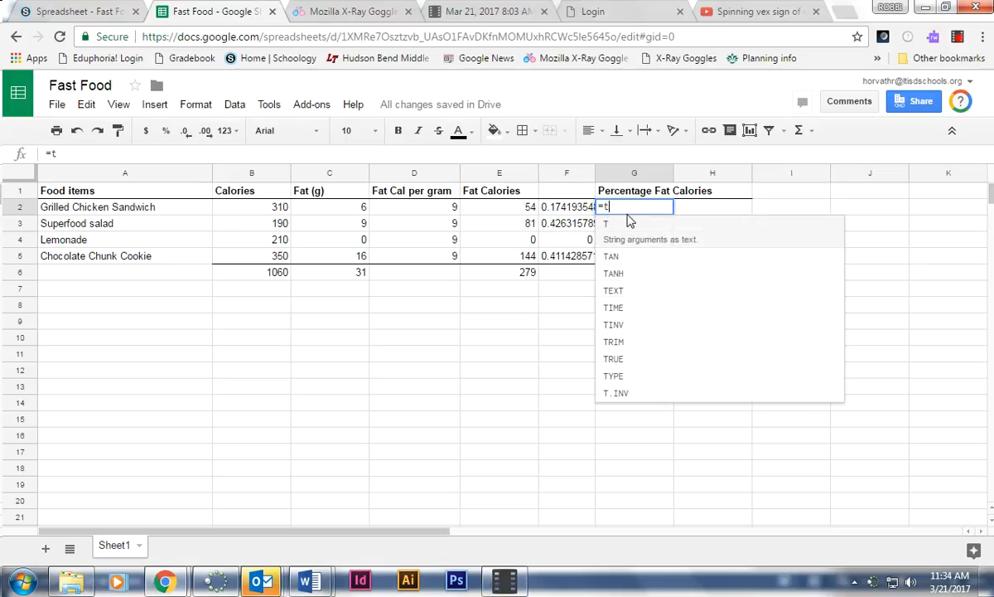
text(o)
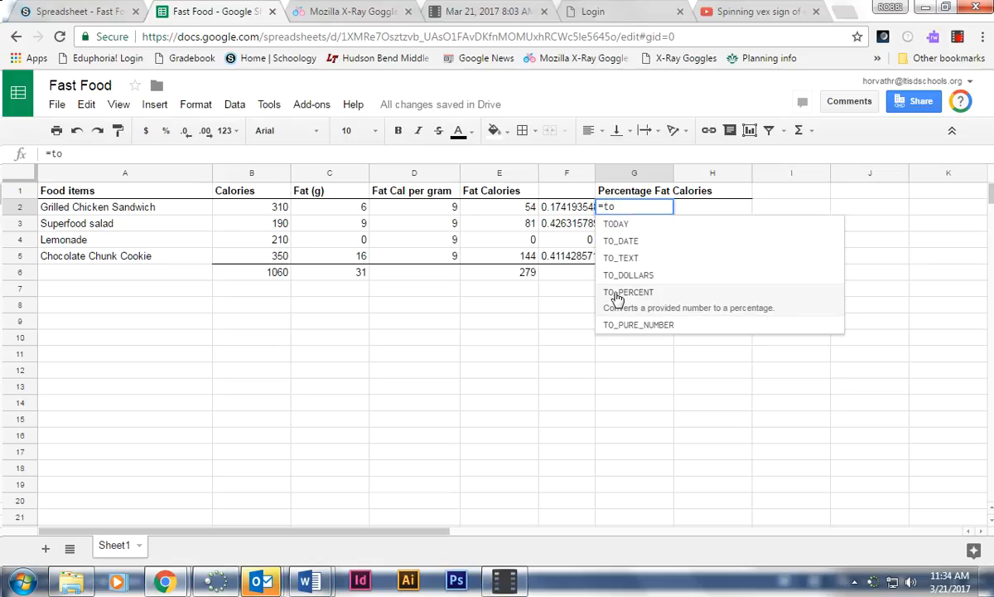
click(616, 293)
click(561, 214)
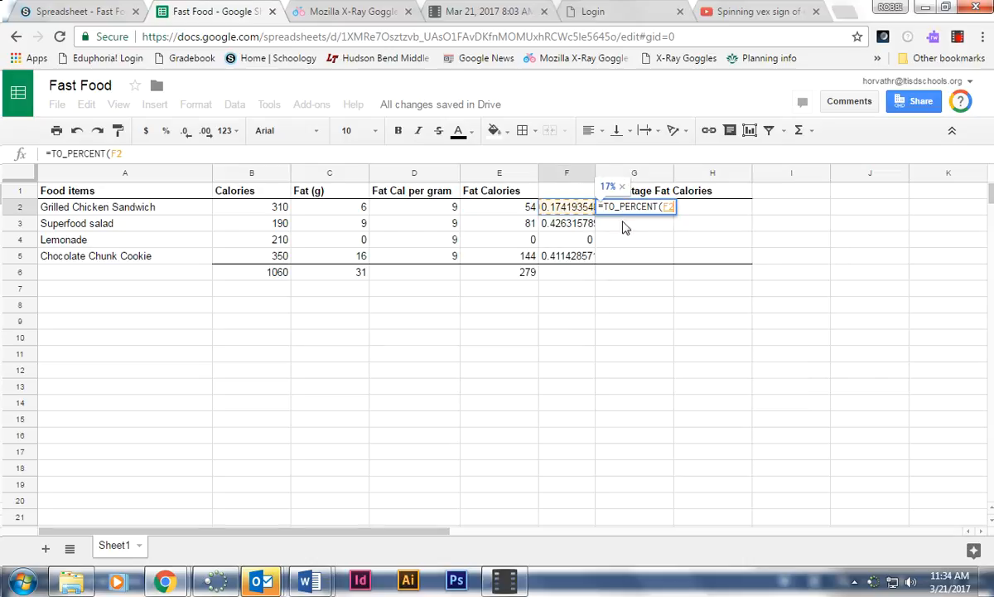
key(Return)
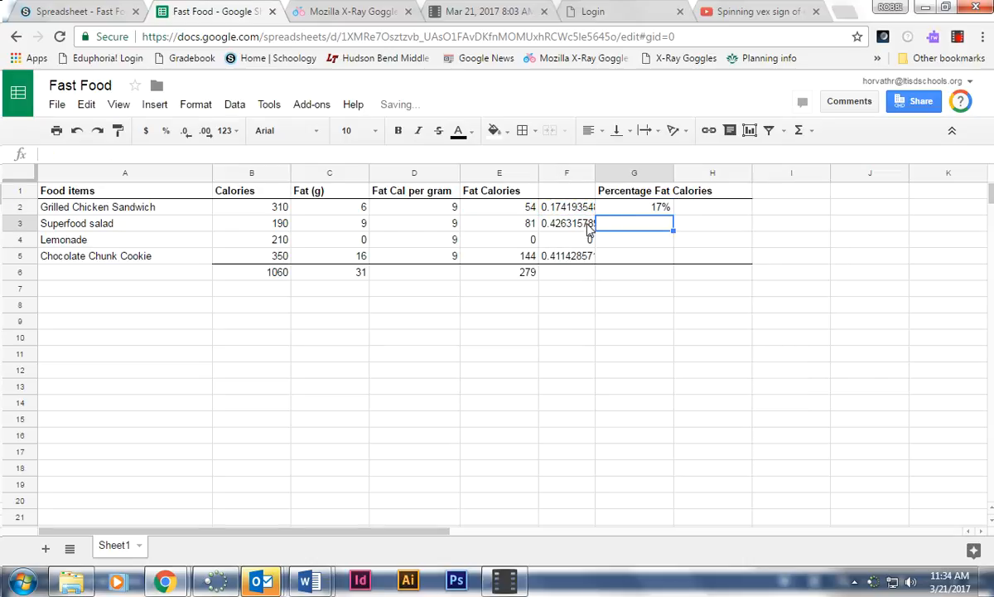
Convert the Superfood salad's ratio in F3 to a percentage in cell G3 with TO_PERCENT
text(=)
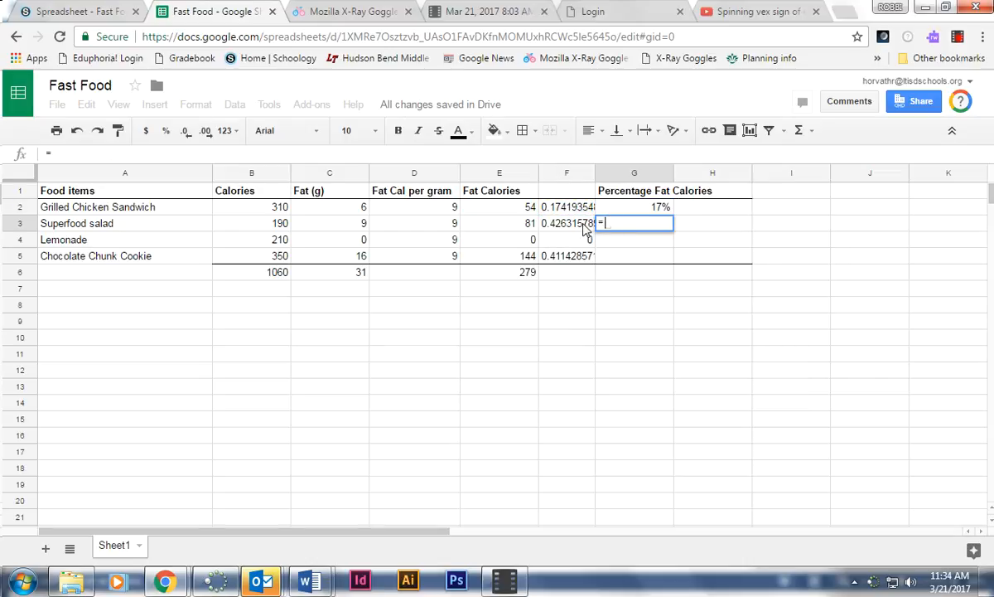
text(to)
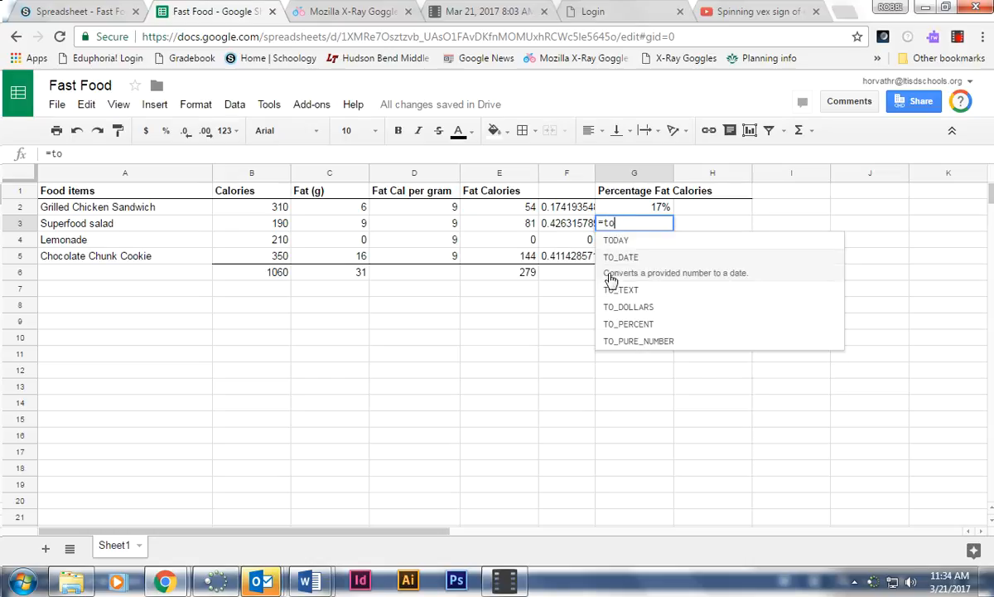
click(622, 310)
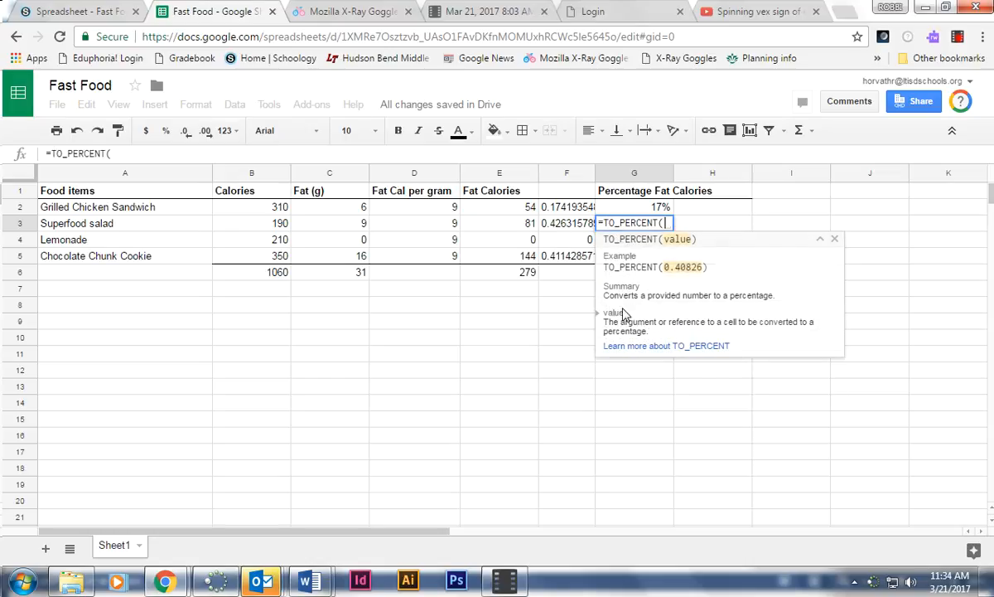
click(587, 229)
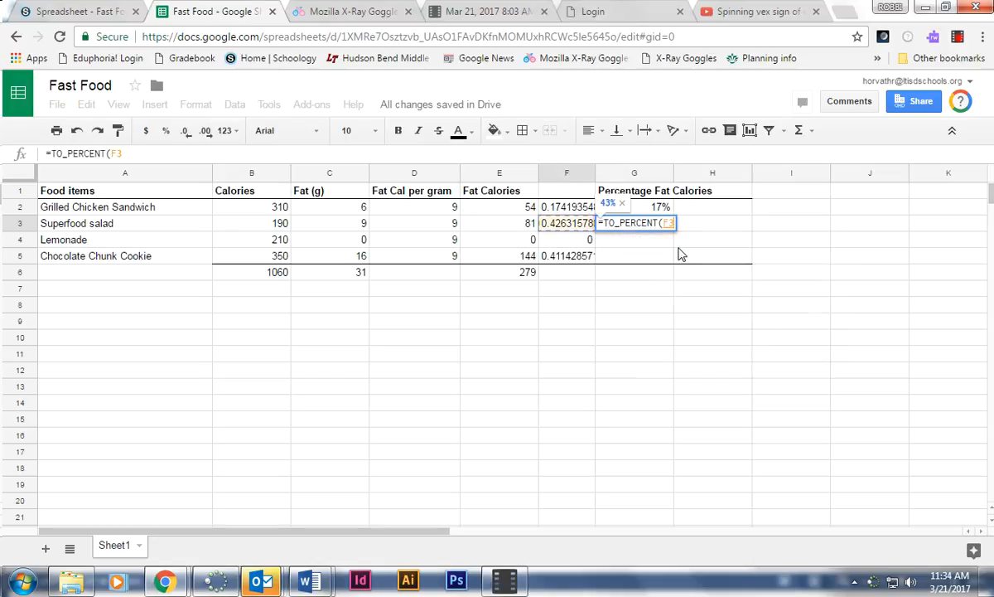
key(Return)
Convert the Lemonade's ratio in F4 to a percentage in cell G4 with TO_PERCENT
click(563, 246)
click(620, 246)
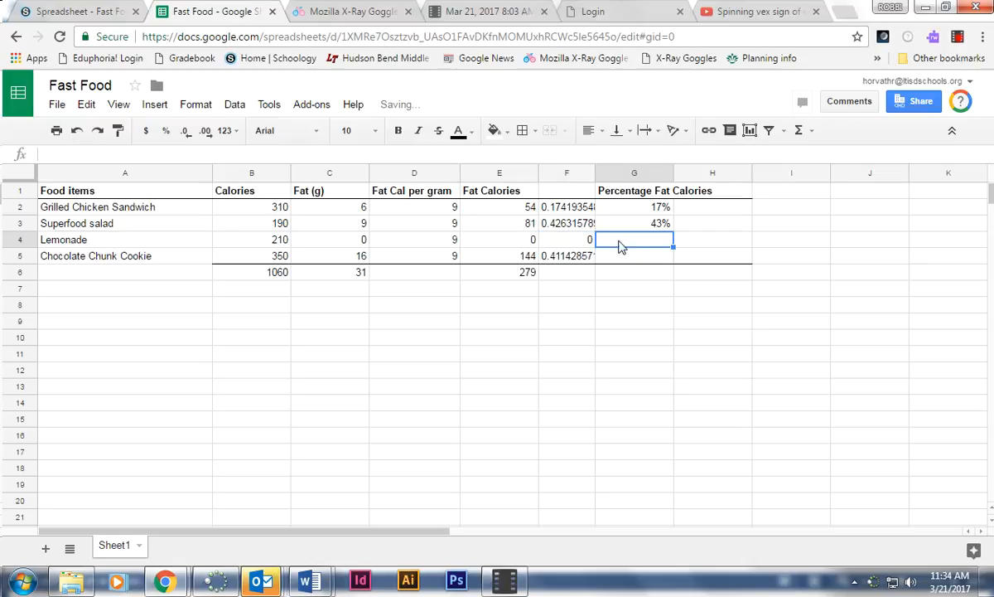
text(=)
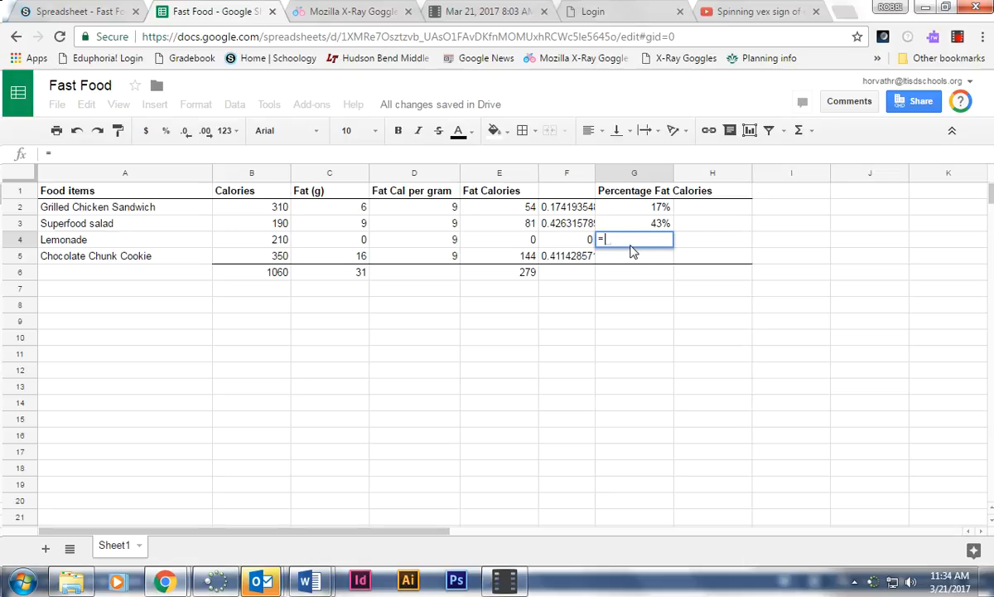
text(to)
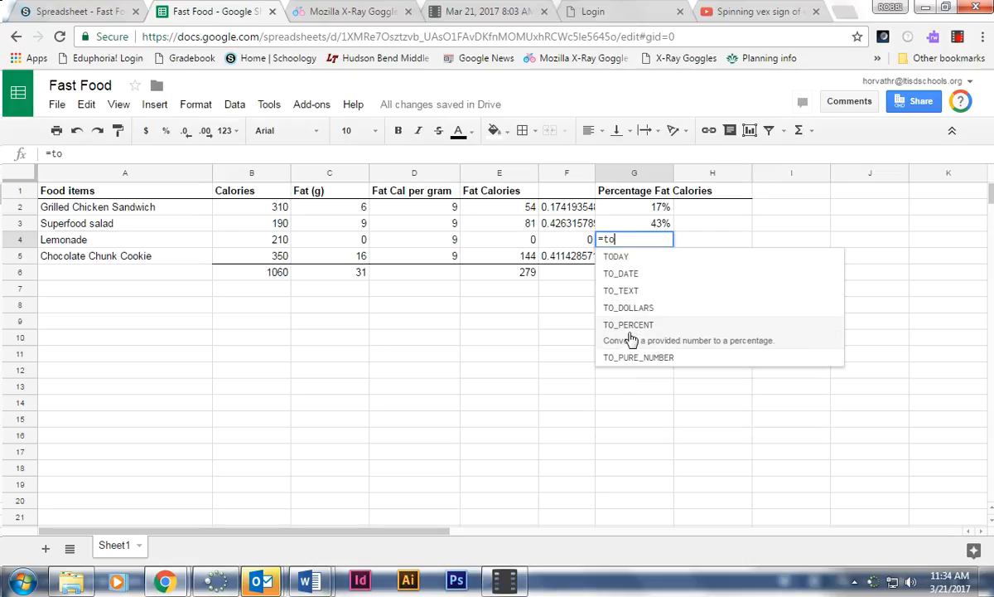
click(631, 325)
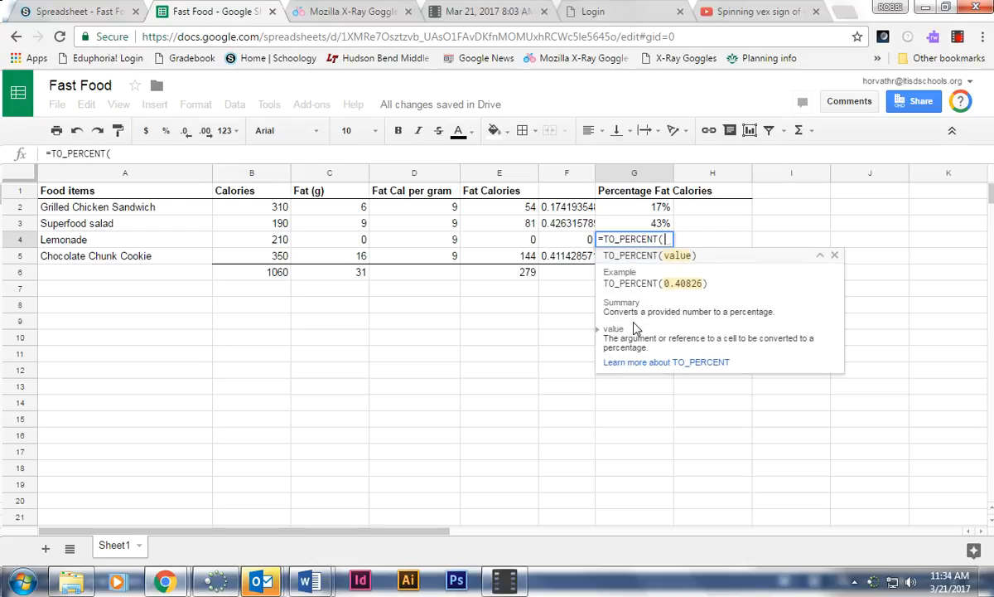
click(563, 239)
key(Return)
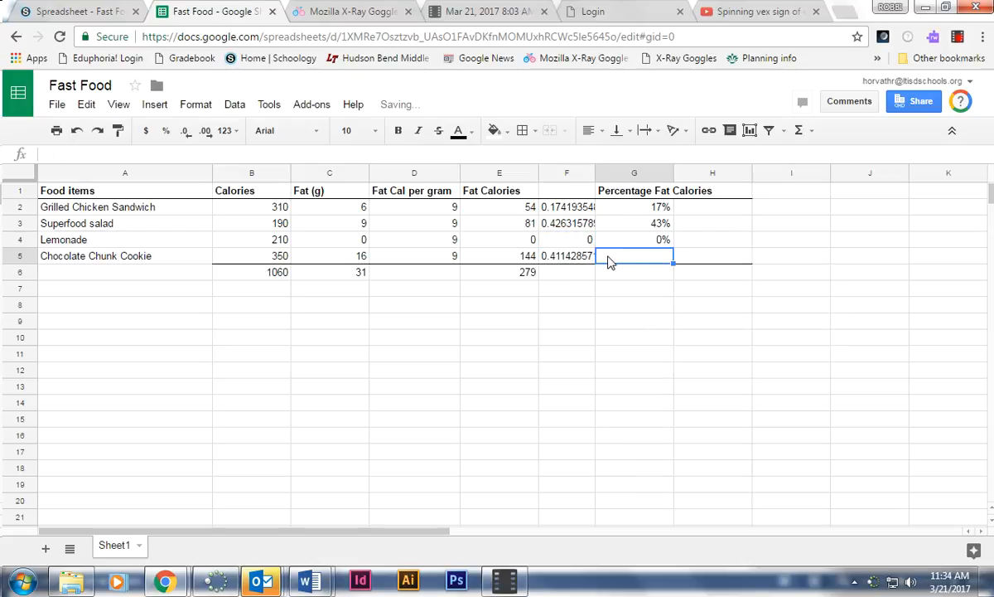
Convert the Chocolate Chunk Cookie's ratio in F5 to a percentage in cell G5 with TO_PERCENT, then select cell G6
text(=to)
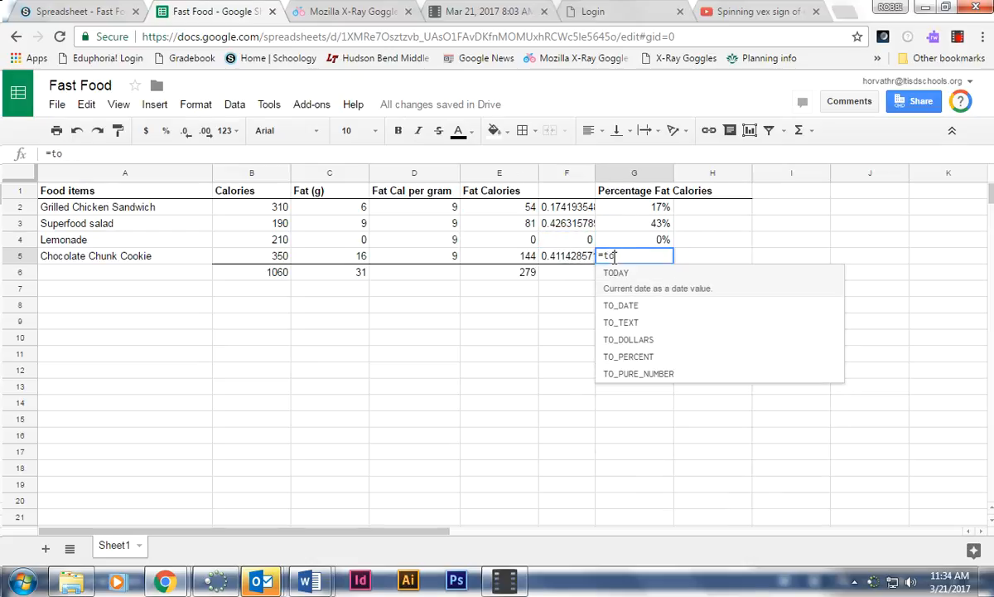
click(627, 352)
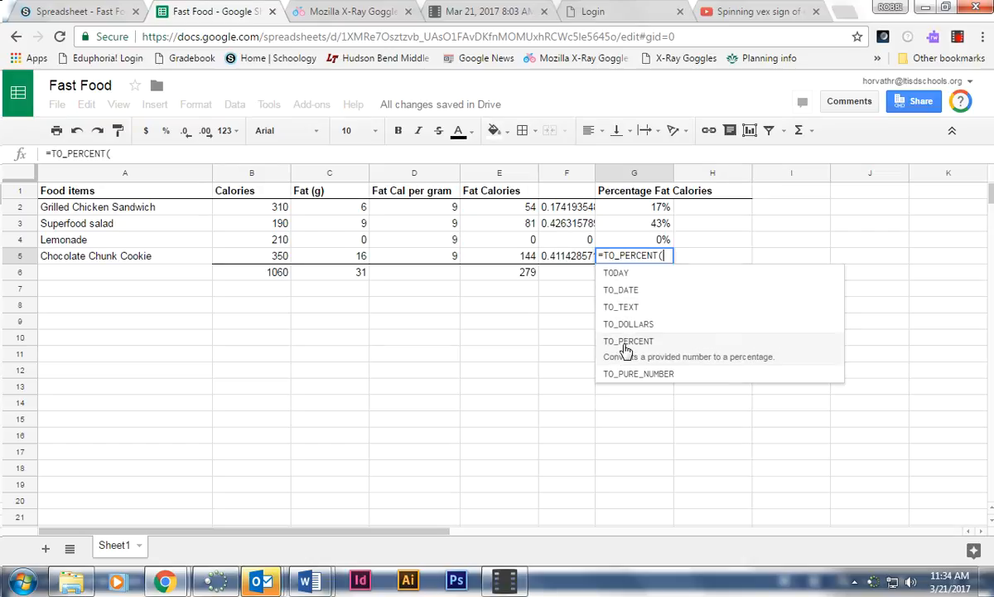
click(564, 257)
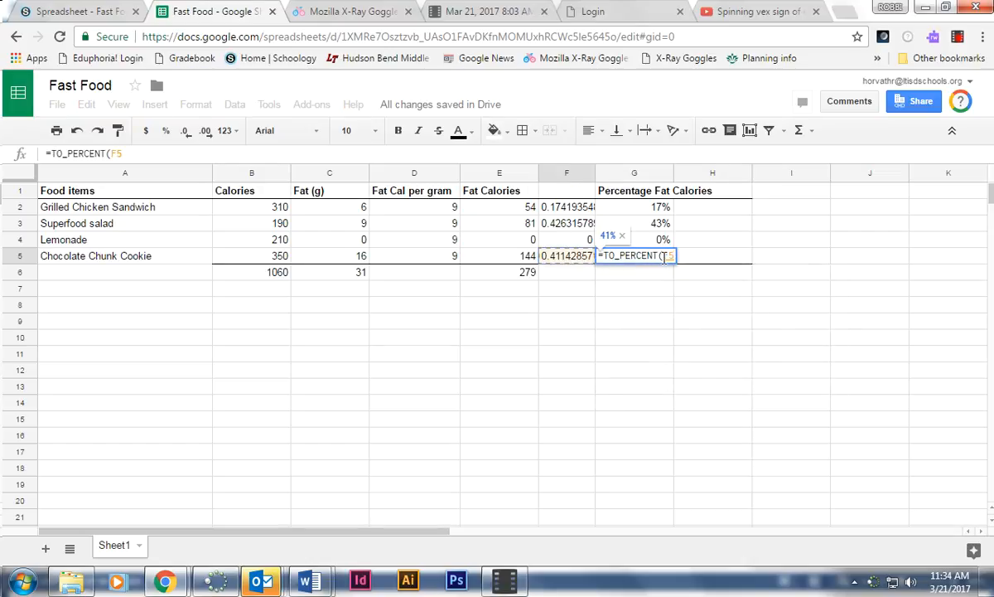
key(Return)
click(704, 290)
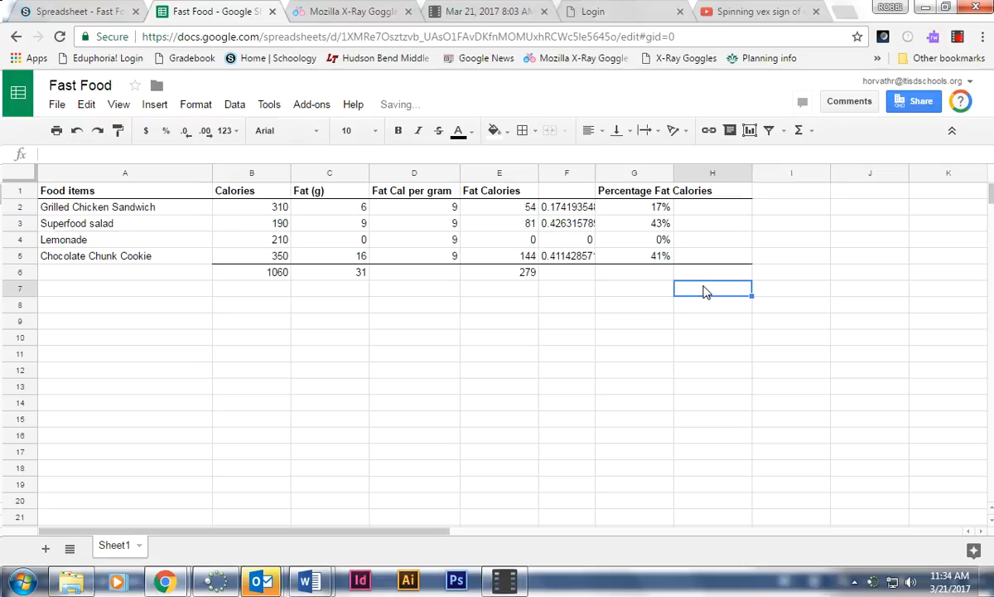
click(637, 276)
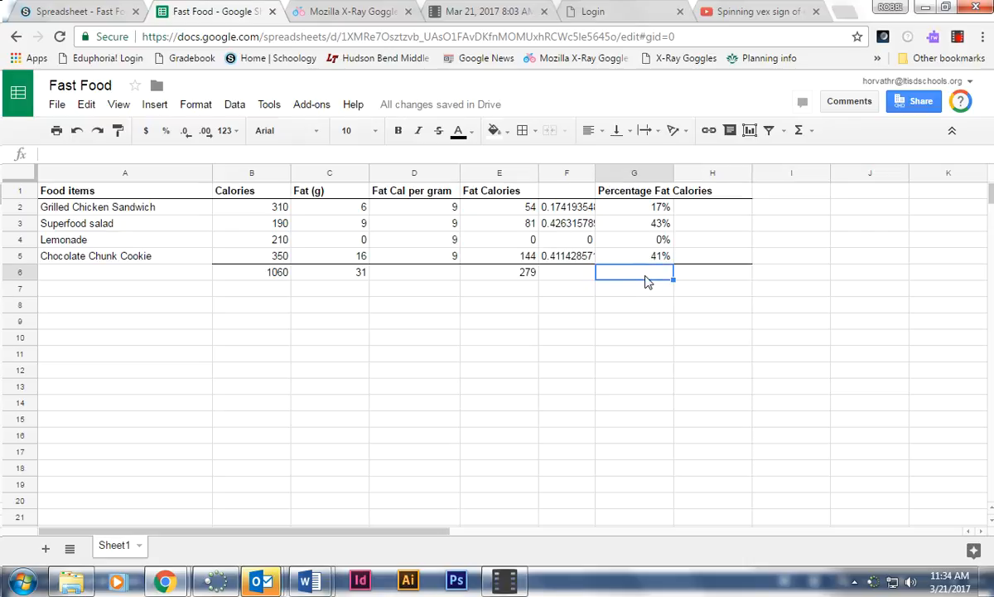